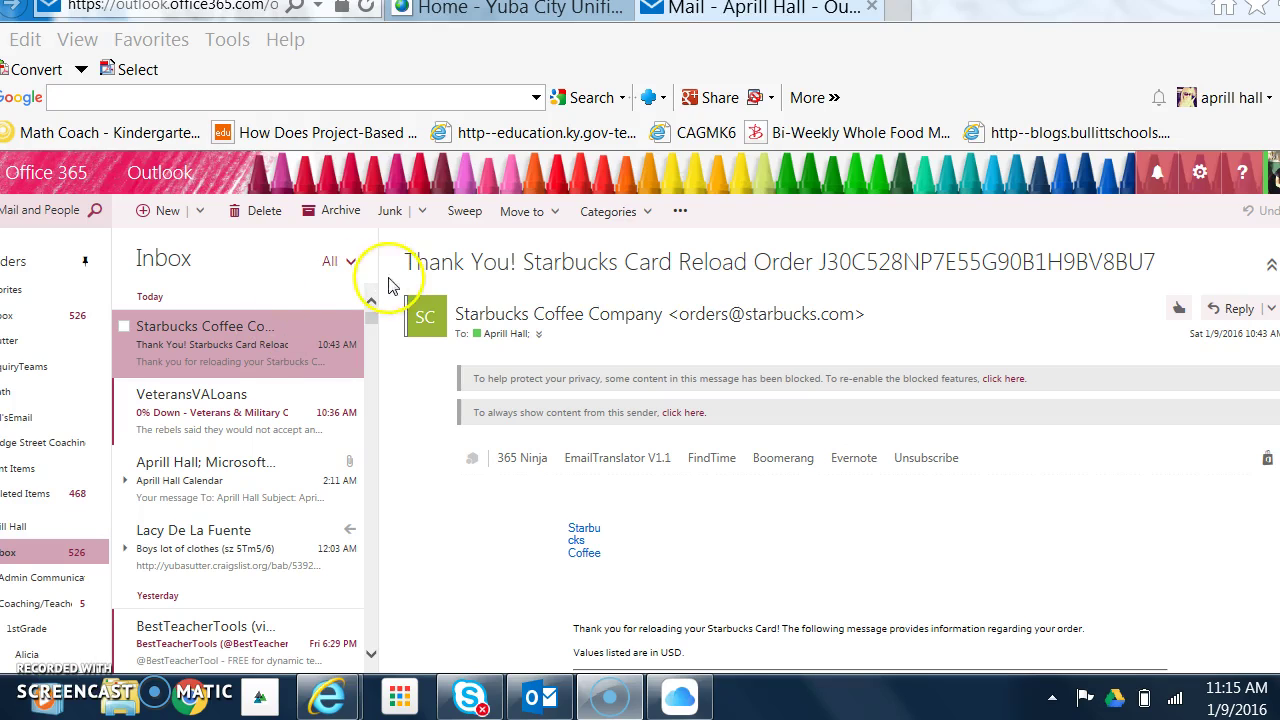
Start a new email and open the Boomerang add-in for it.
click(167, 214)
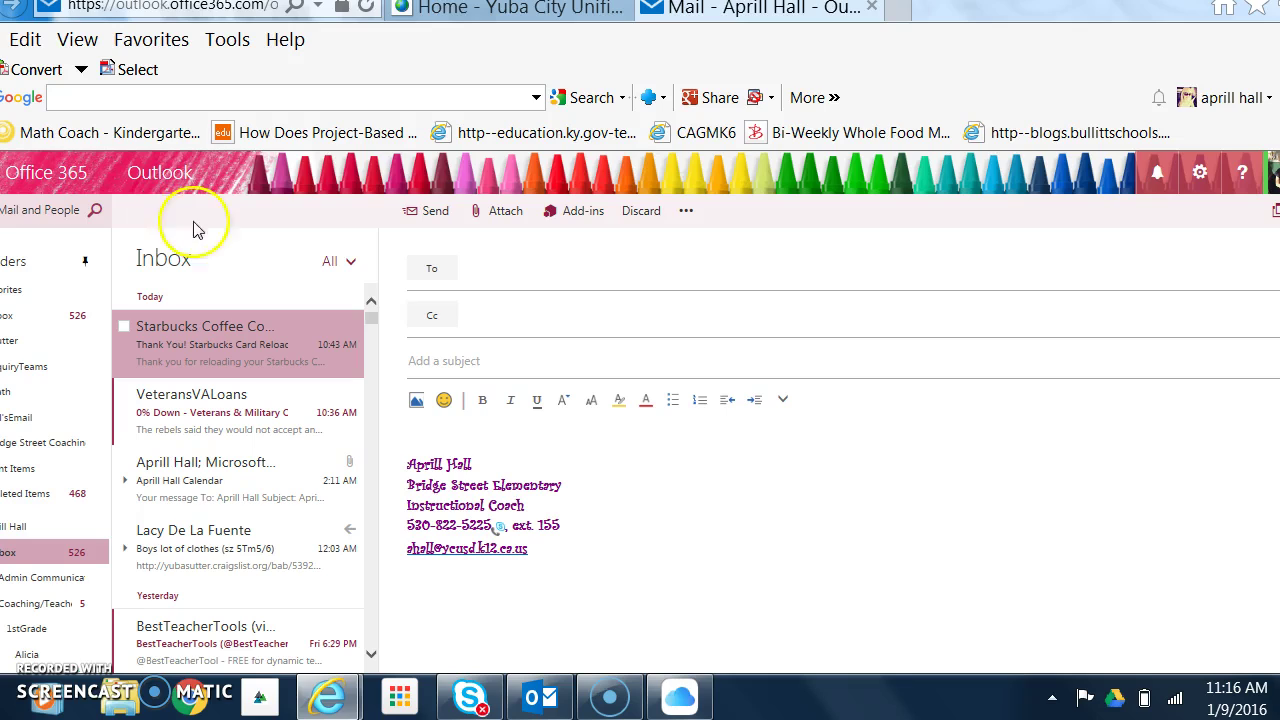
click(588, 222)
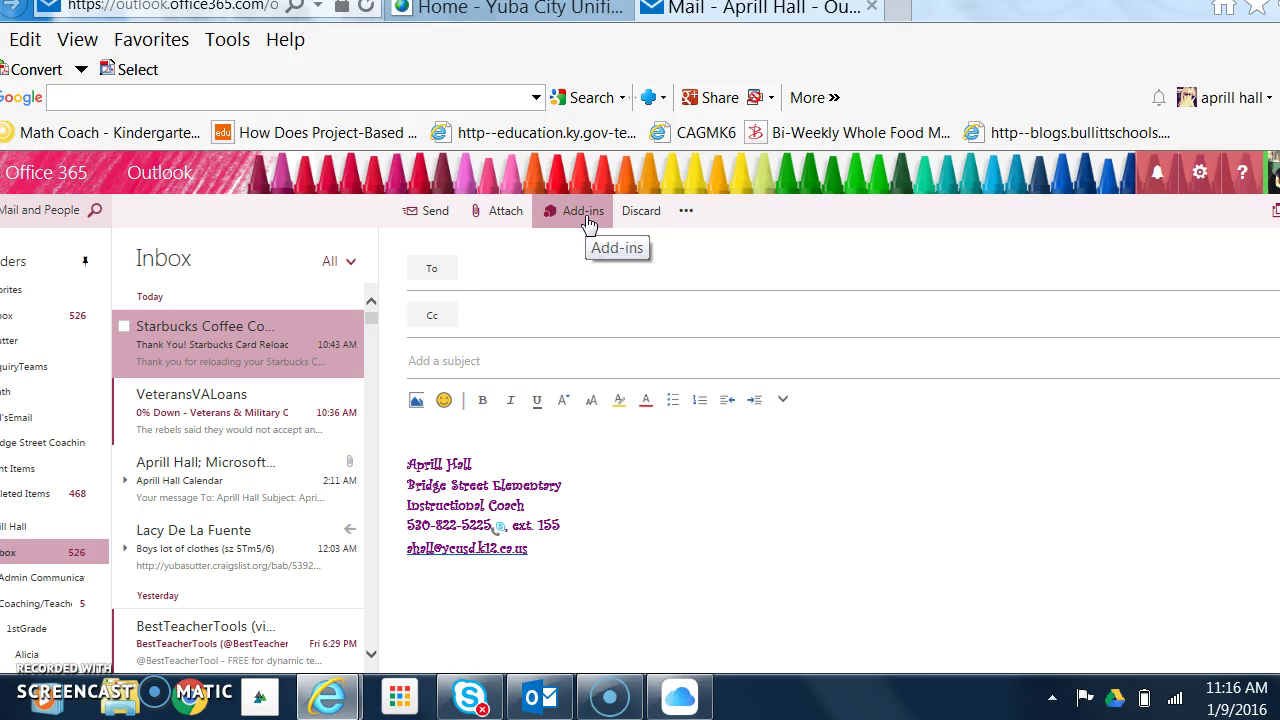
click(588, 222)
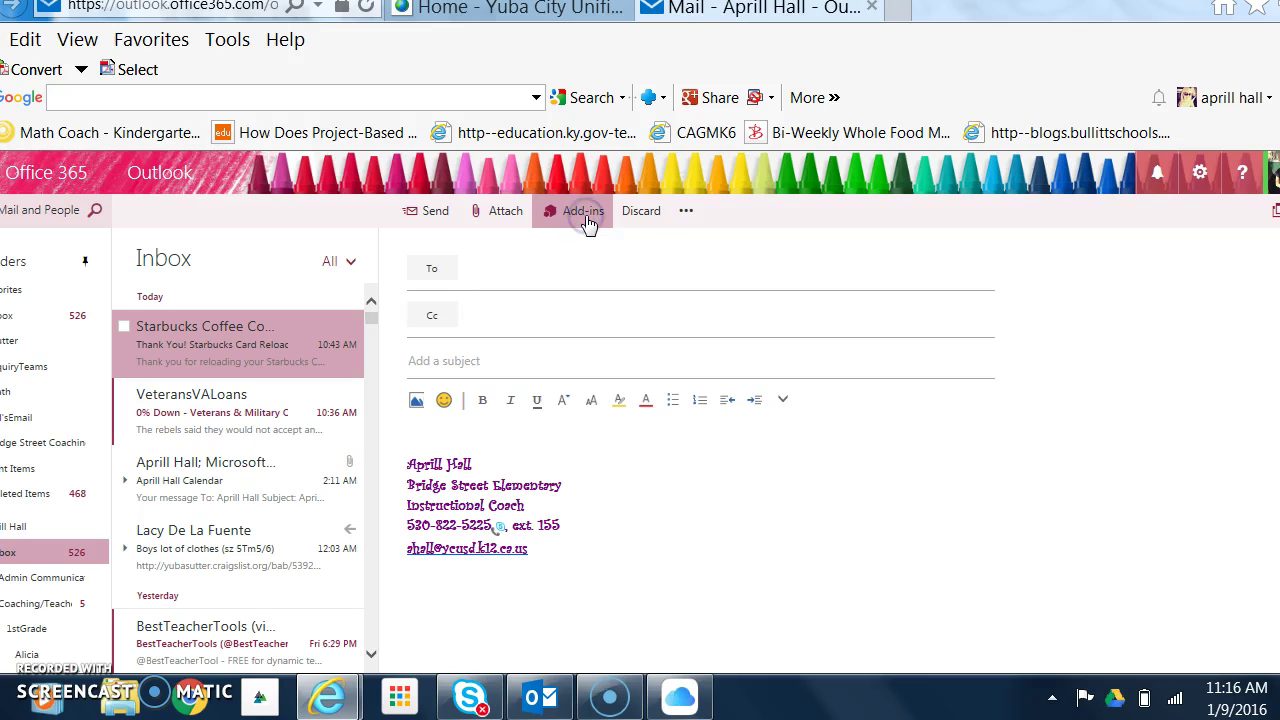
click(1103, 393)
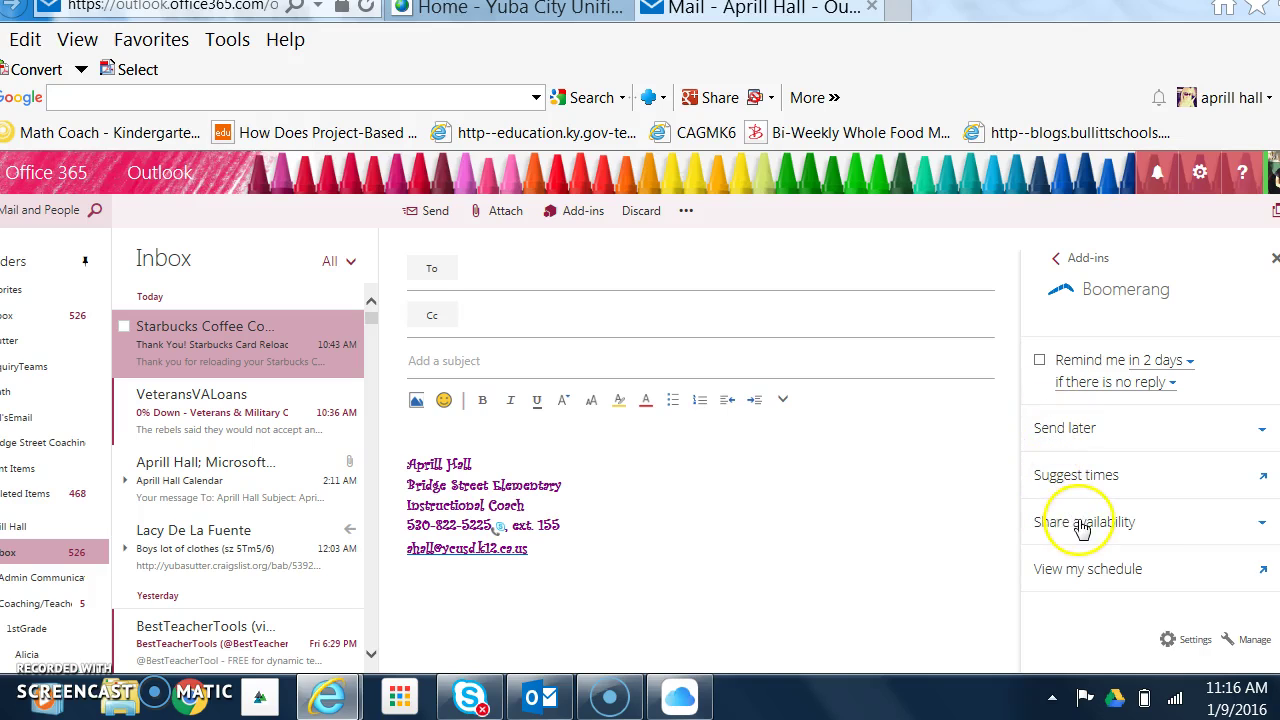
Set the Share availability options to next week, from 8:00 AM to 4:00 PM.
click(1261, 534)
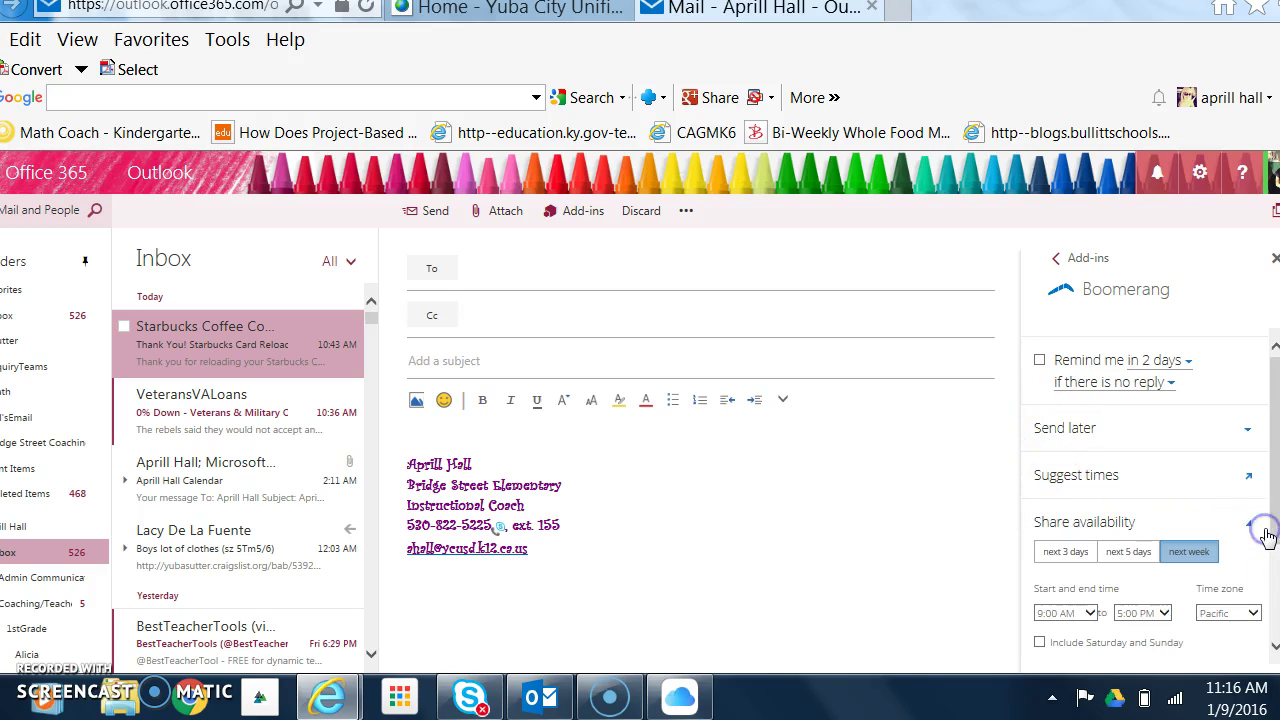
click(1205, 555)
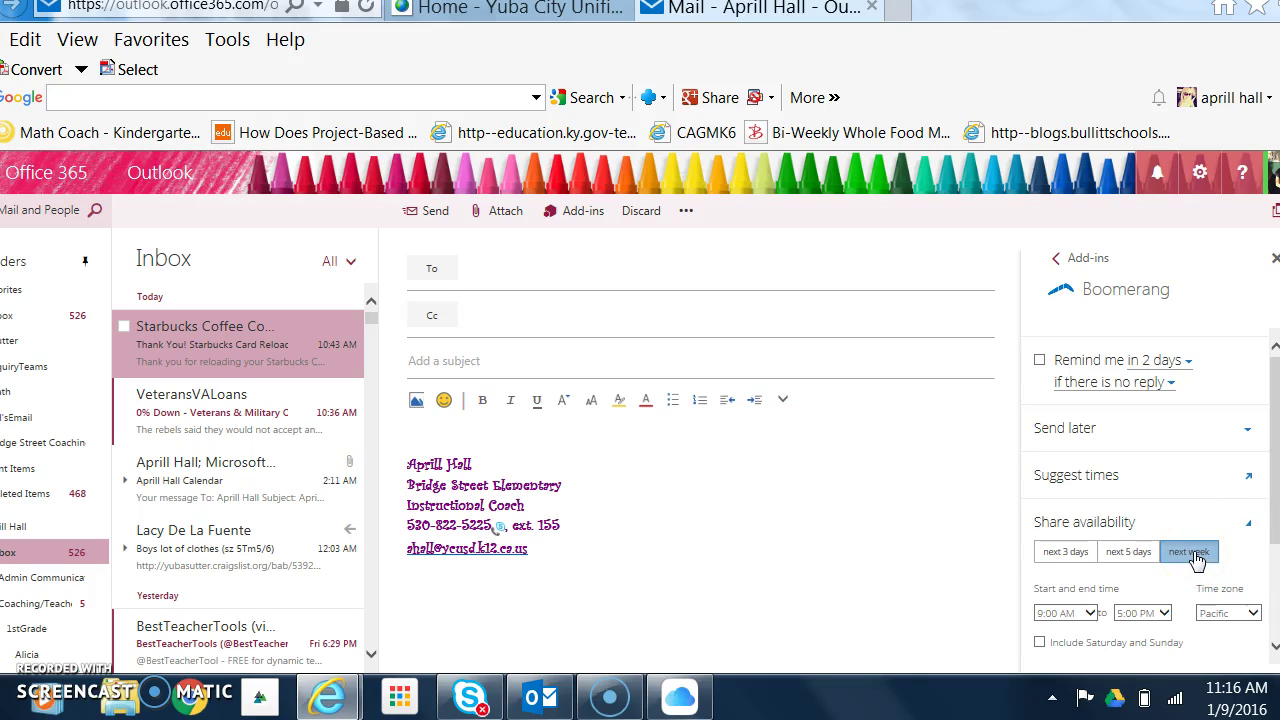
drag(1276, 515, 1276, 565)
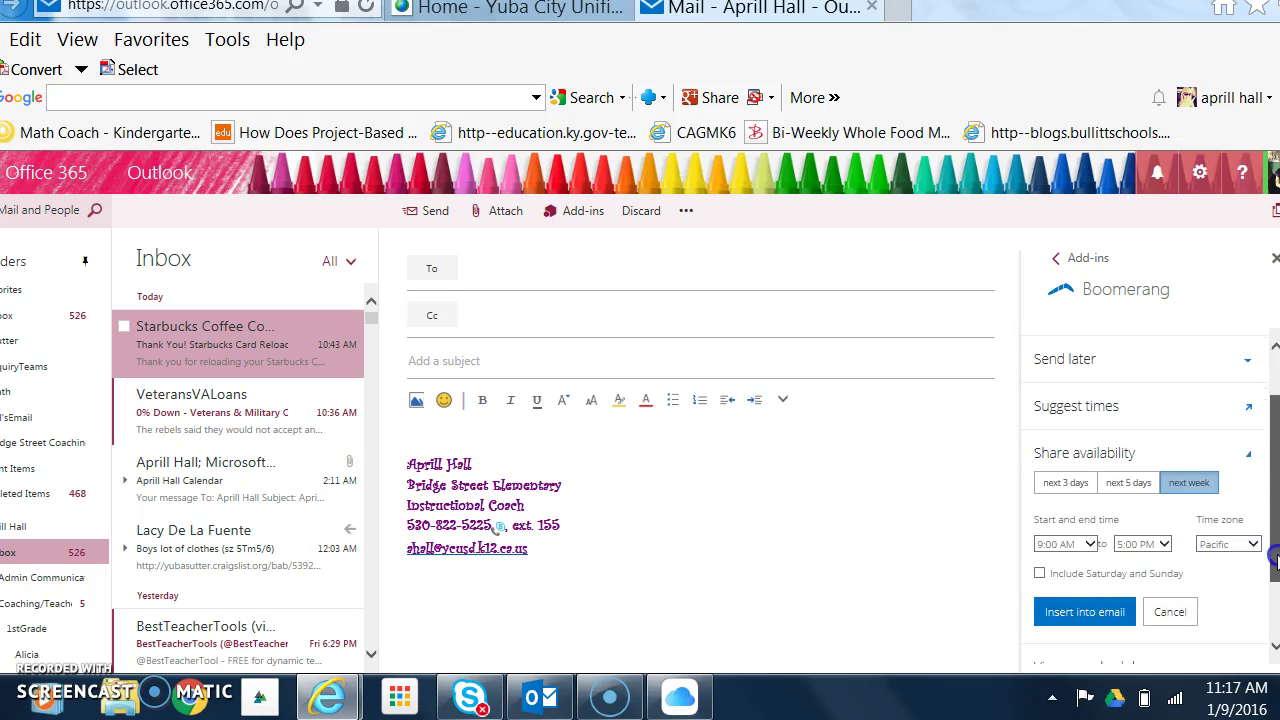
click(1090, 544)
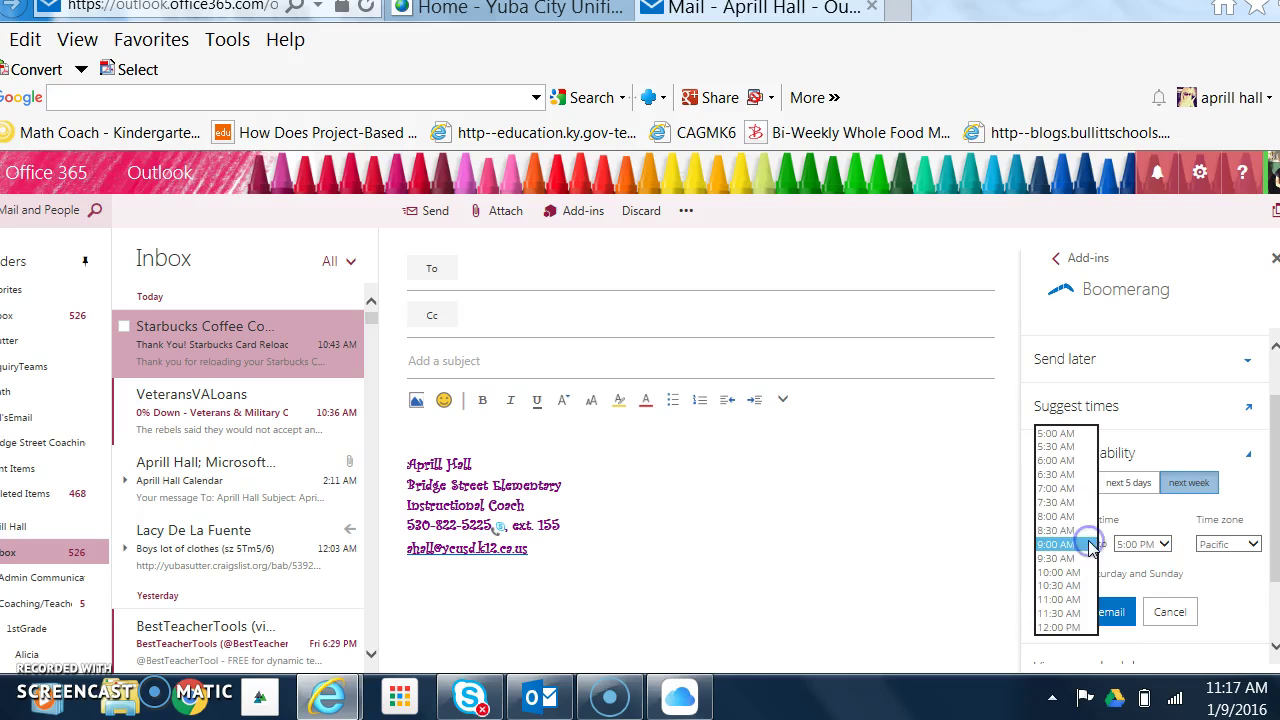
click(1068, 528)
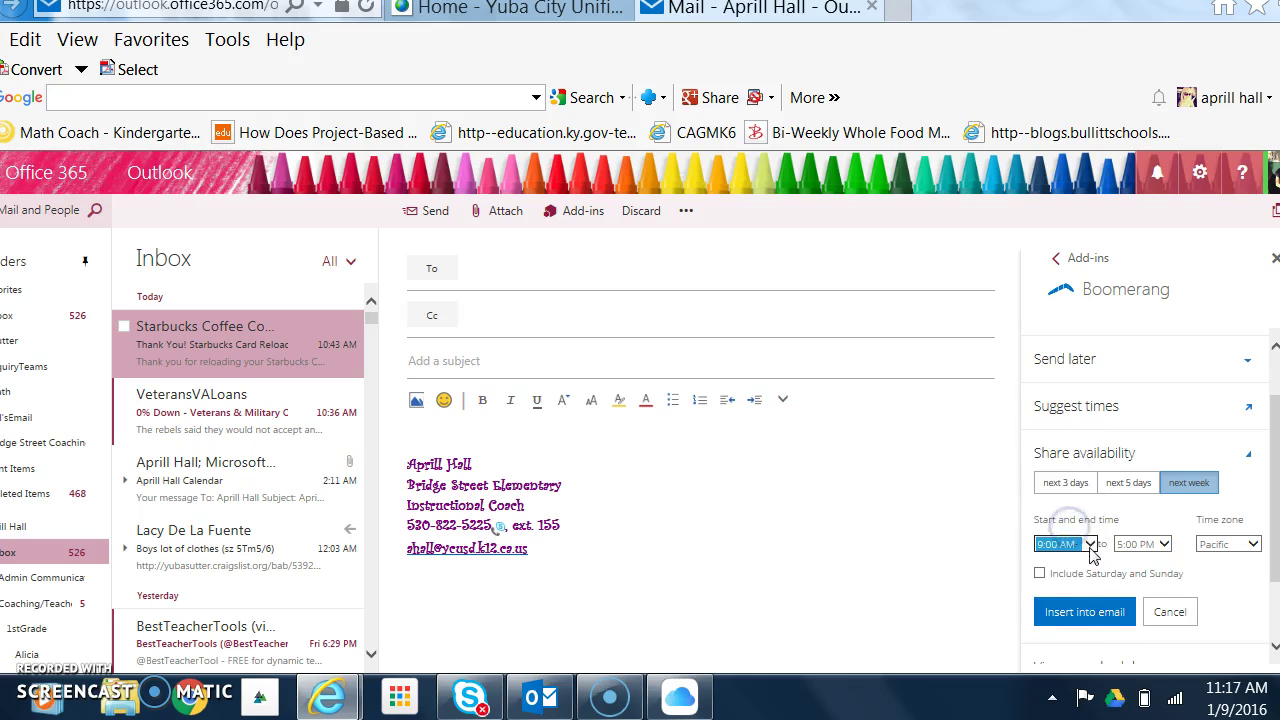
click(1088, 543)
click(1070, 531)
click(1150, 544)
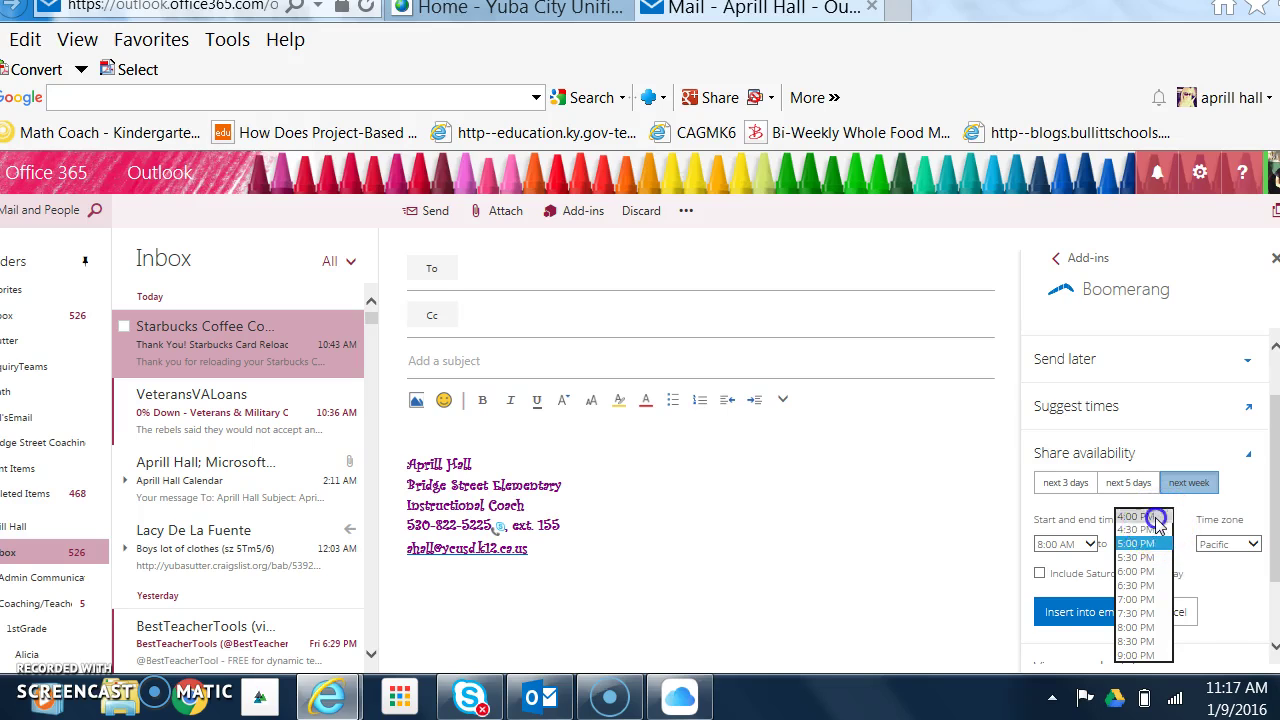
click(1150, 516)
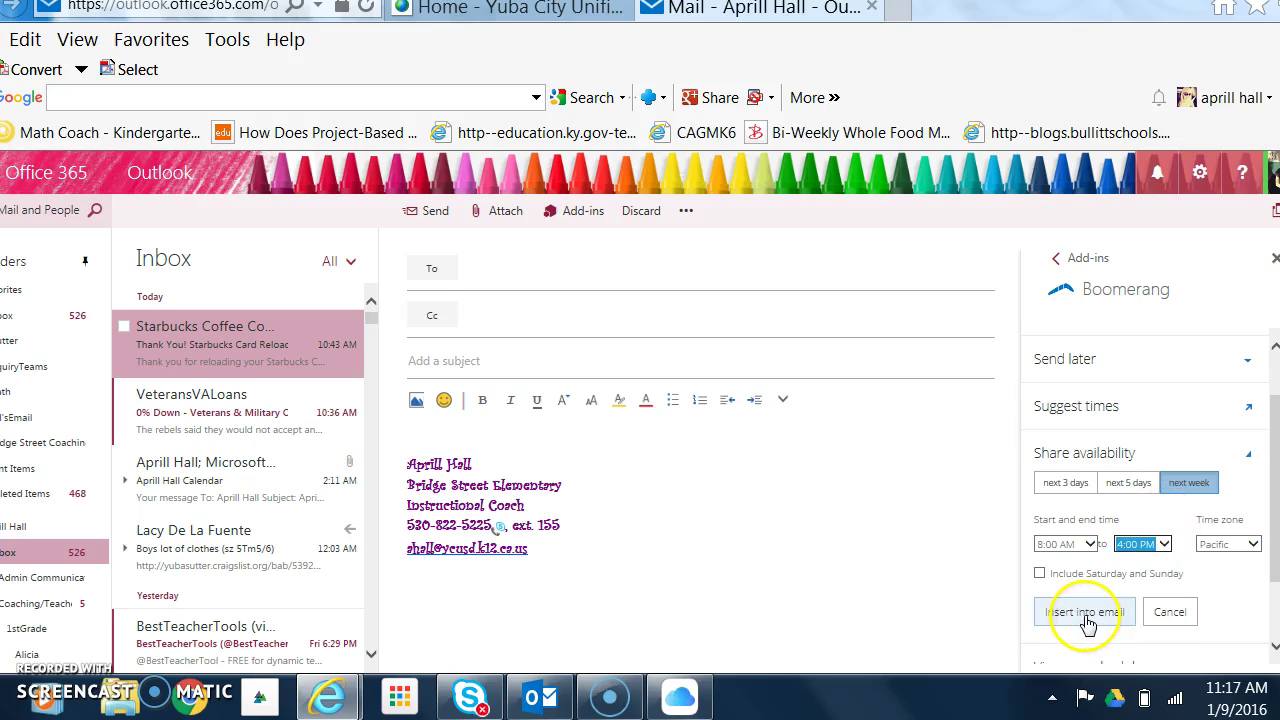
Insert the availability schedule into the email and look over the inserted week grid.
drag(1275, 572, 1275, 597)
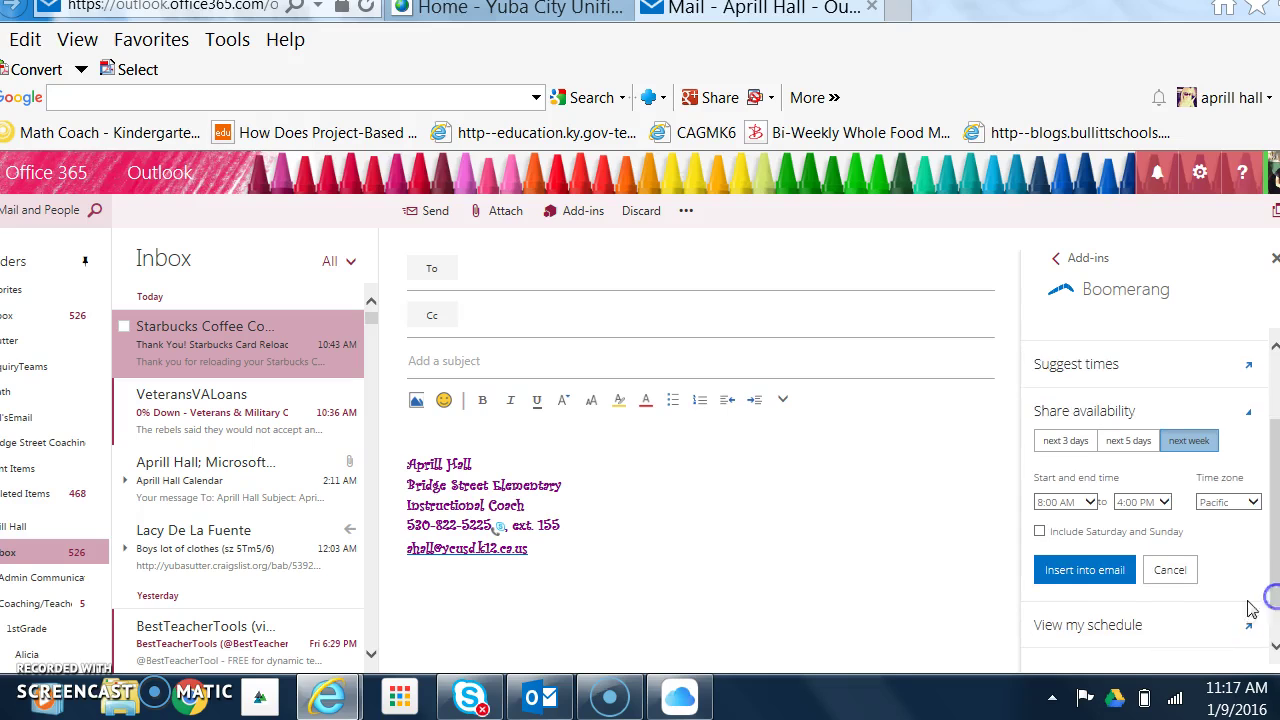
click(1075, 580)
click(1075, 580)
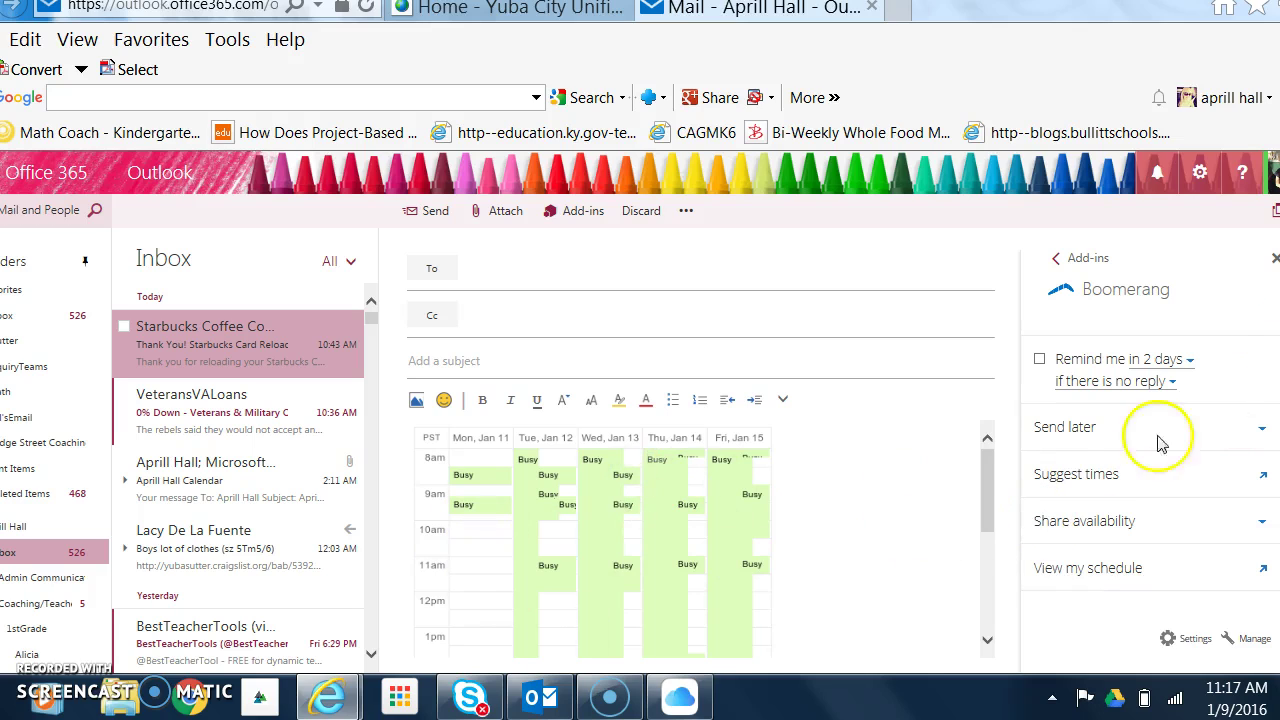
drag(990, 495, 991, 514)
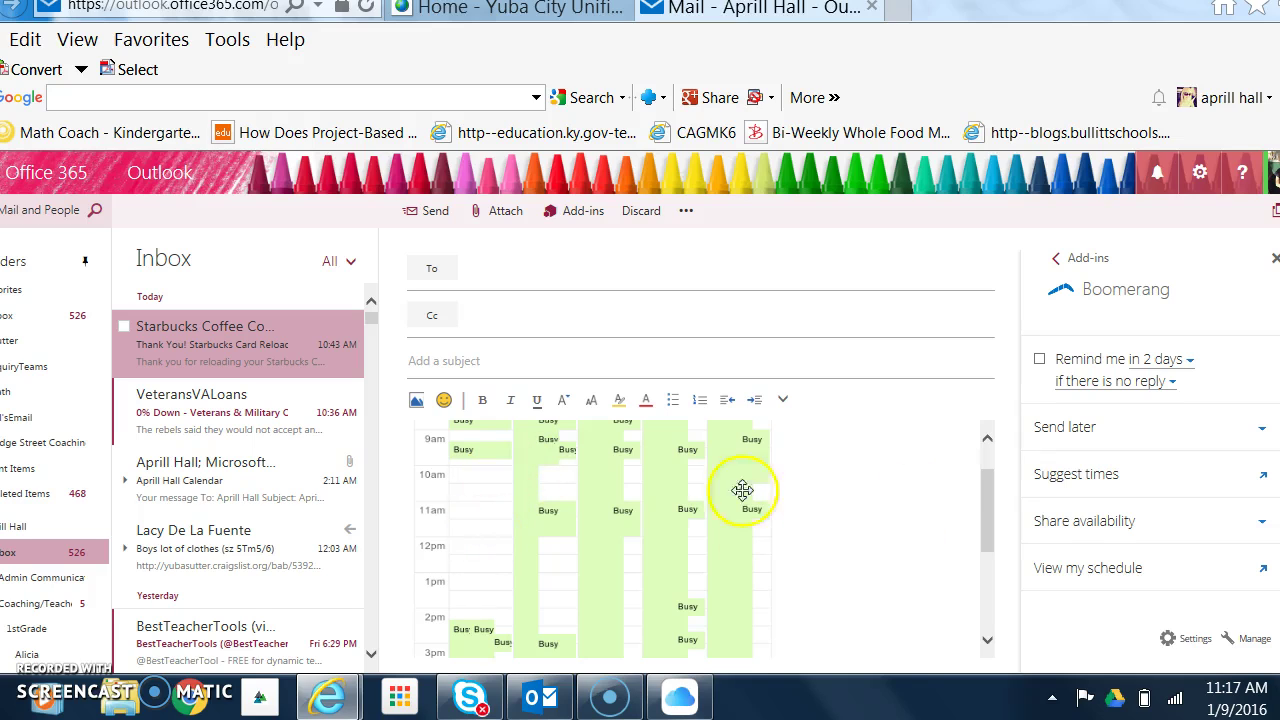
drag(984, 540, 987, 481)
Address the email to the sender's own account from the suggestions and enter the subject "availability".
click(691, 271)
text(aprill)
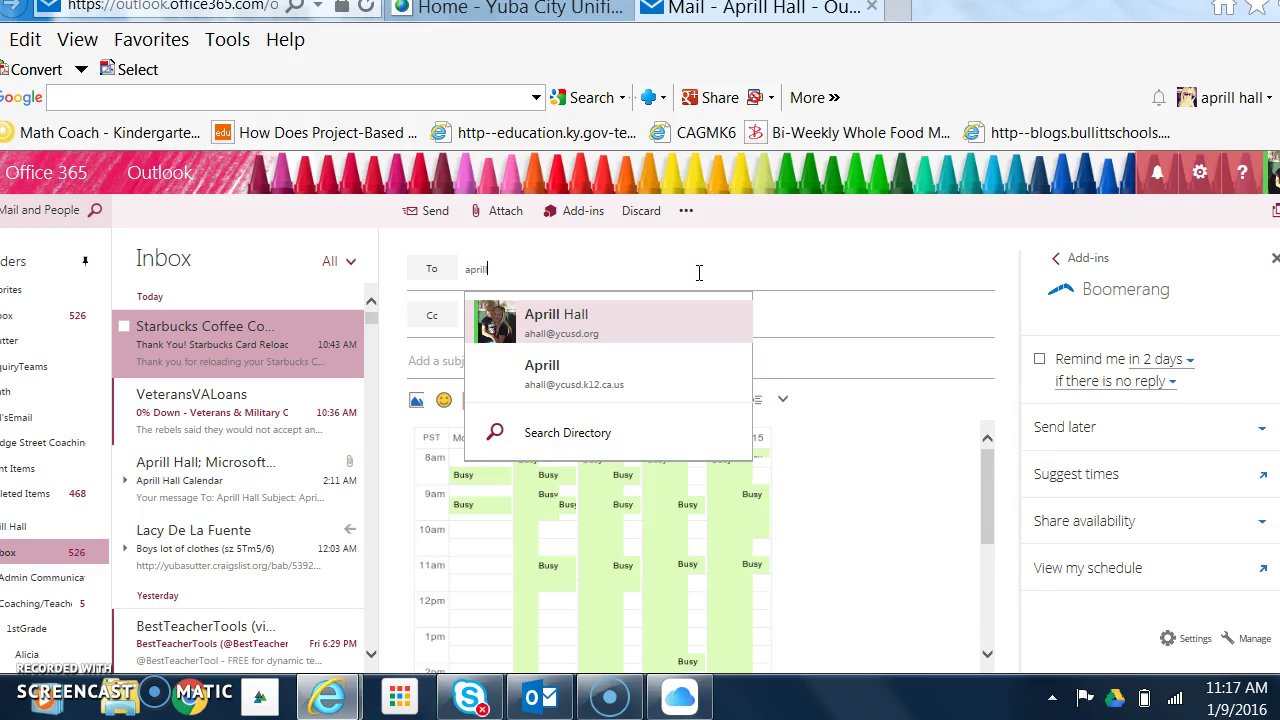
key(Return)
click(631, 345)
click(650, 354)
text(availability)
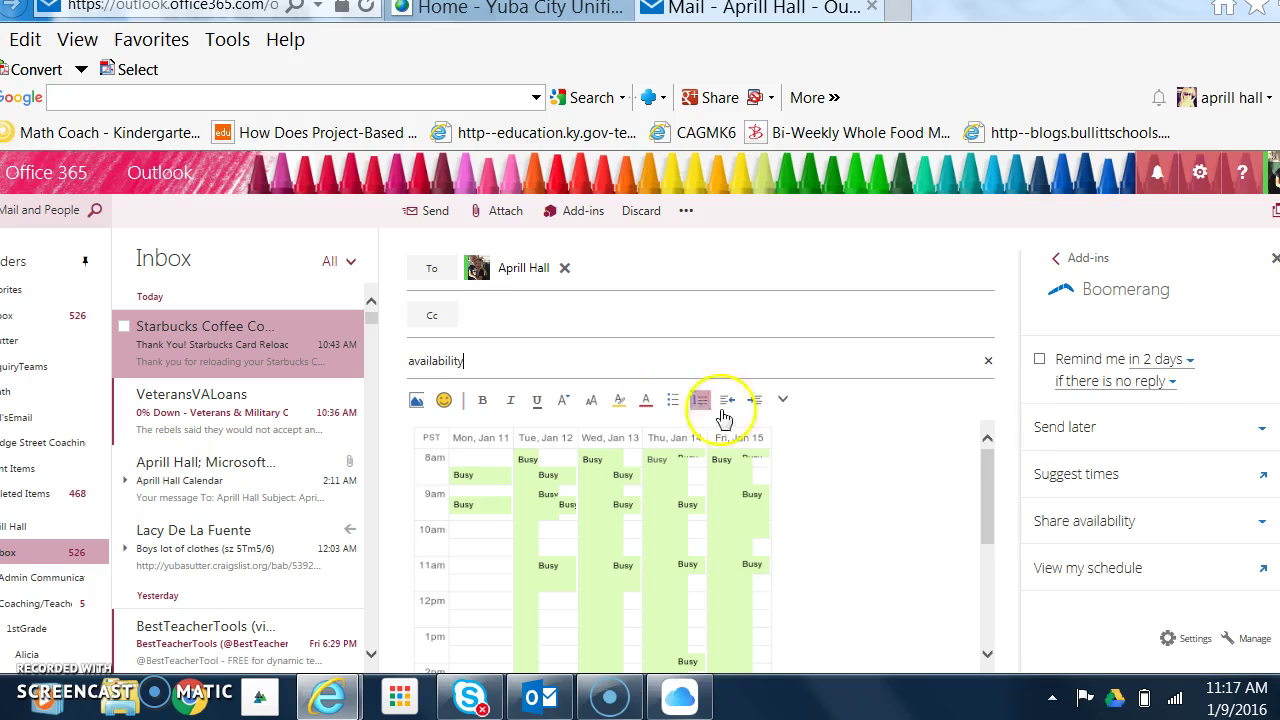
Send the availability email and view the received copy in desktop Outlook from its new-mail notification.
click(985, 515)
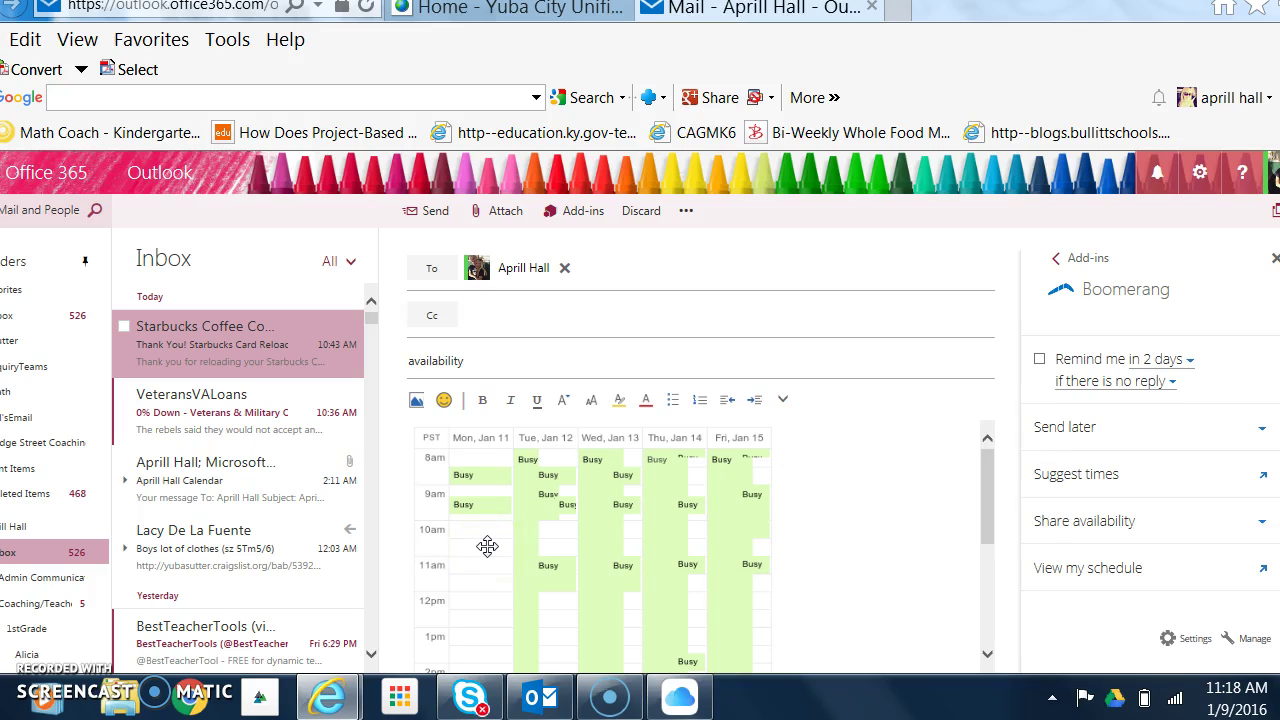
click(432, 211)
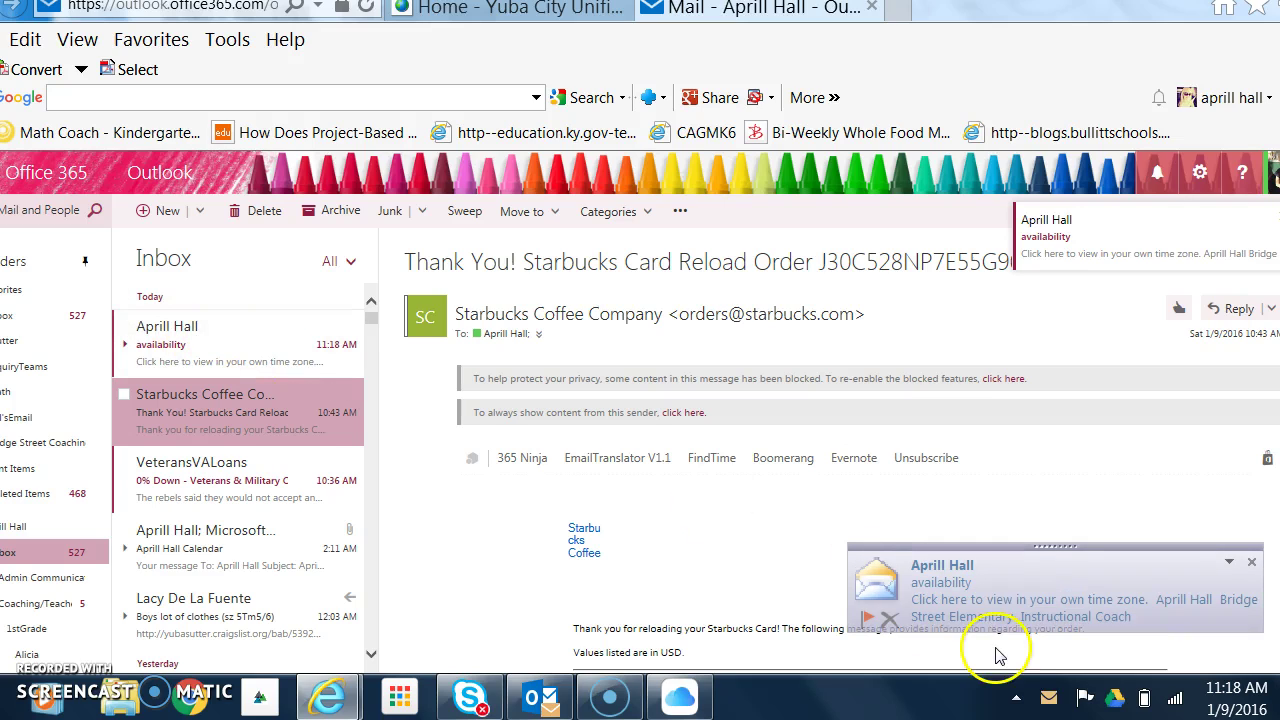
click(1026, 610)
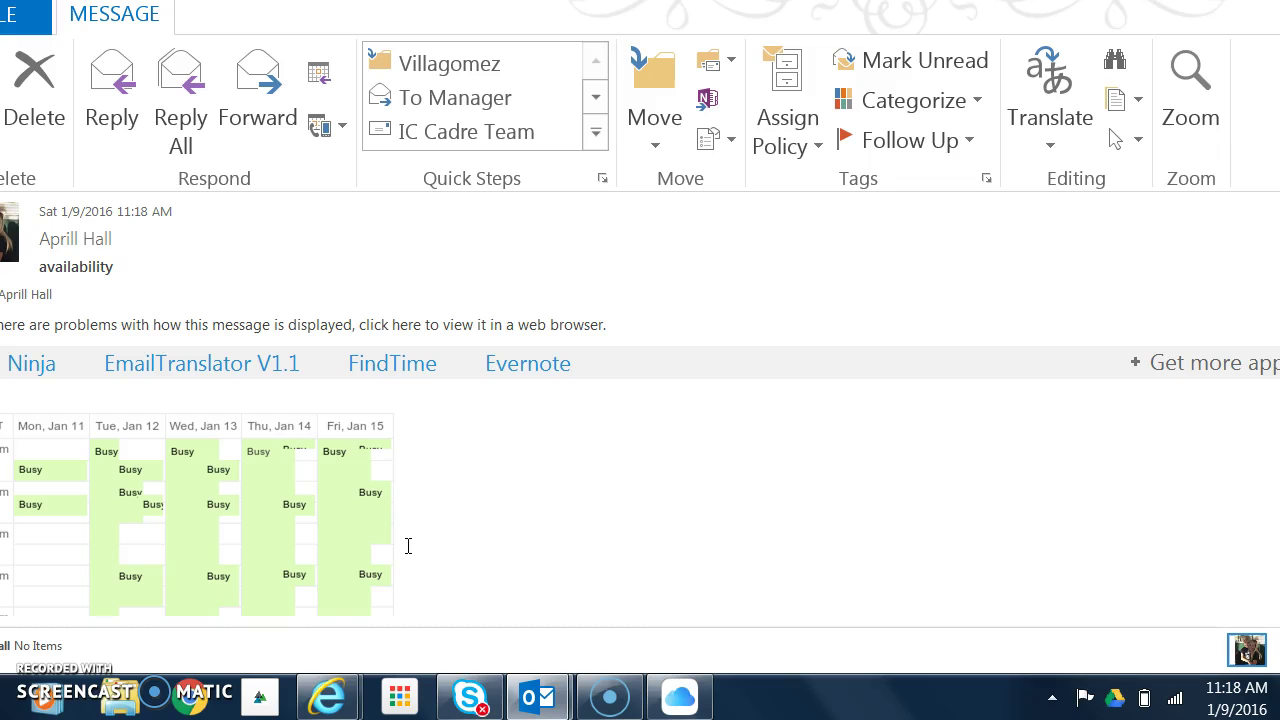
key(Escape)
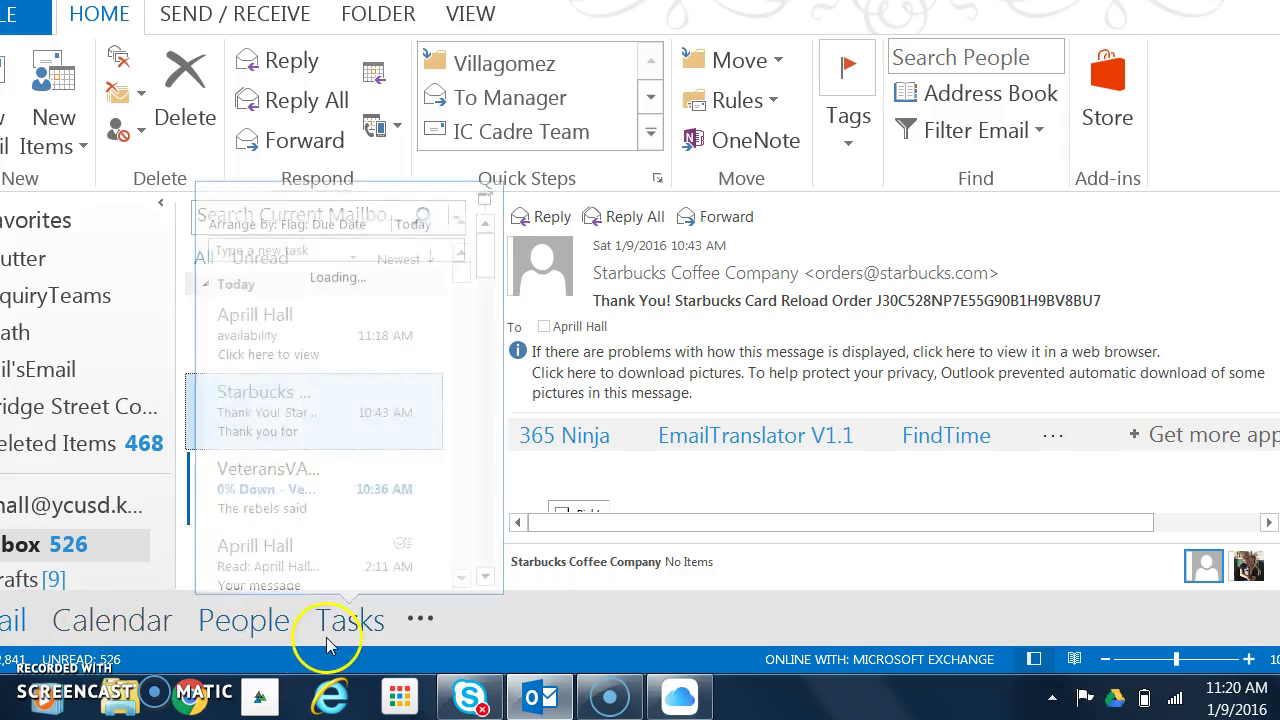
In the desktop Outlook calendar, start sending a calendar by email, keeping Calendar as the one to include.
click(100, 622)
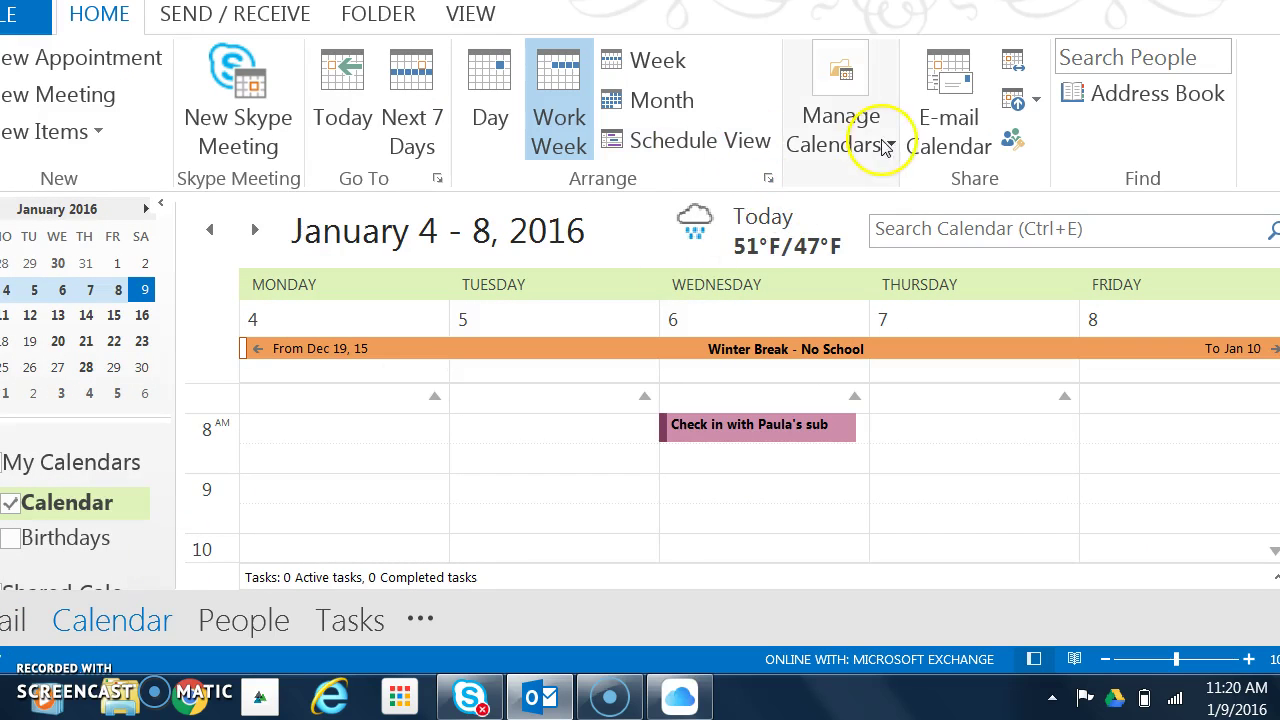
click(945, 148)
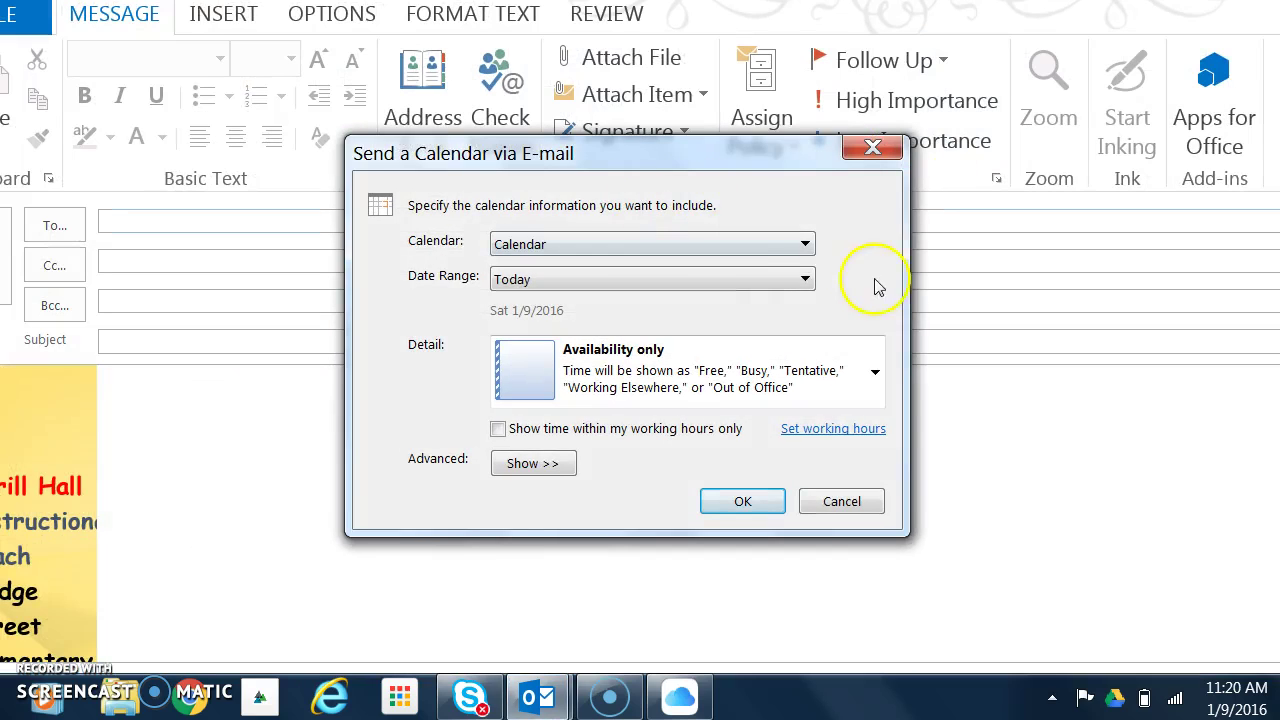
click(805, 246)
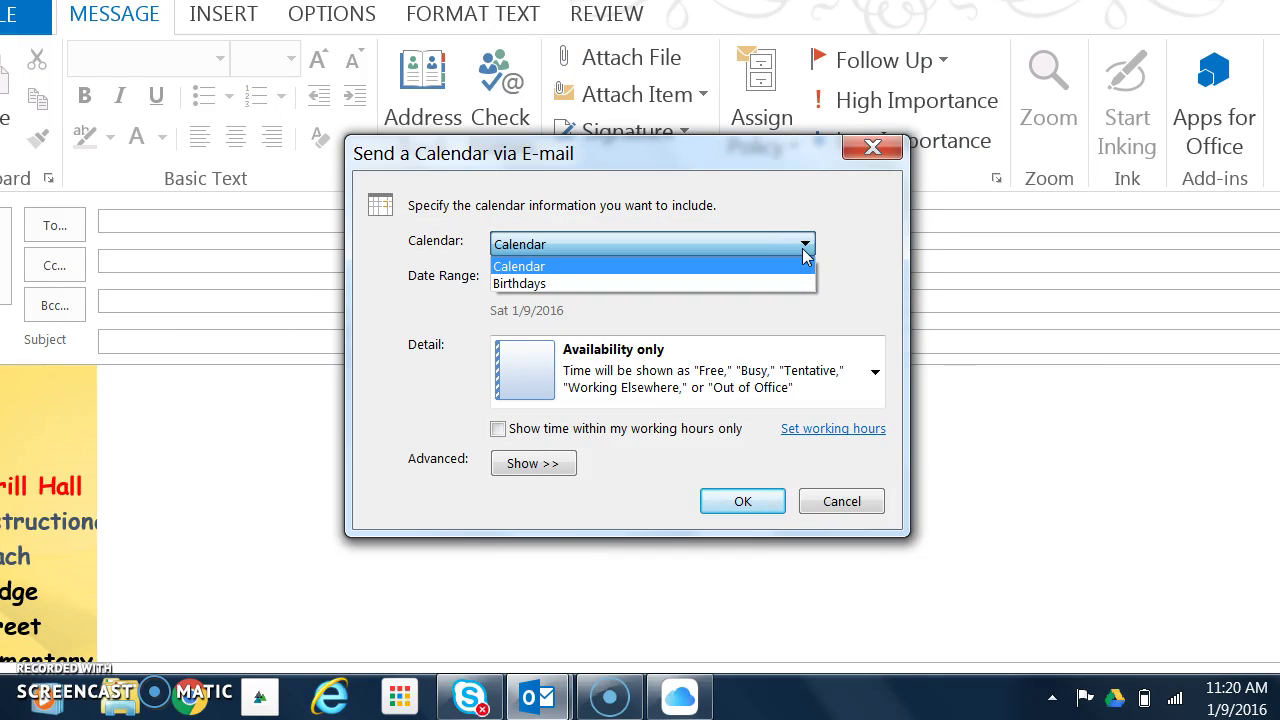
click(857, 300)
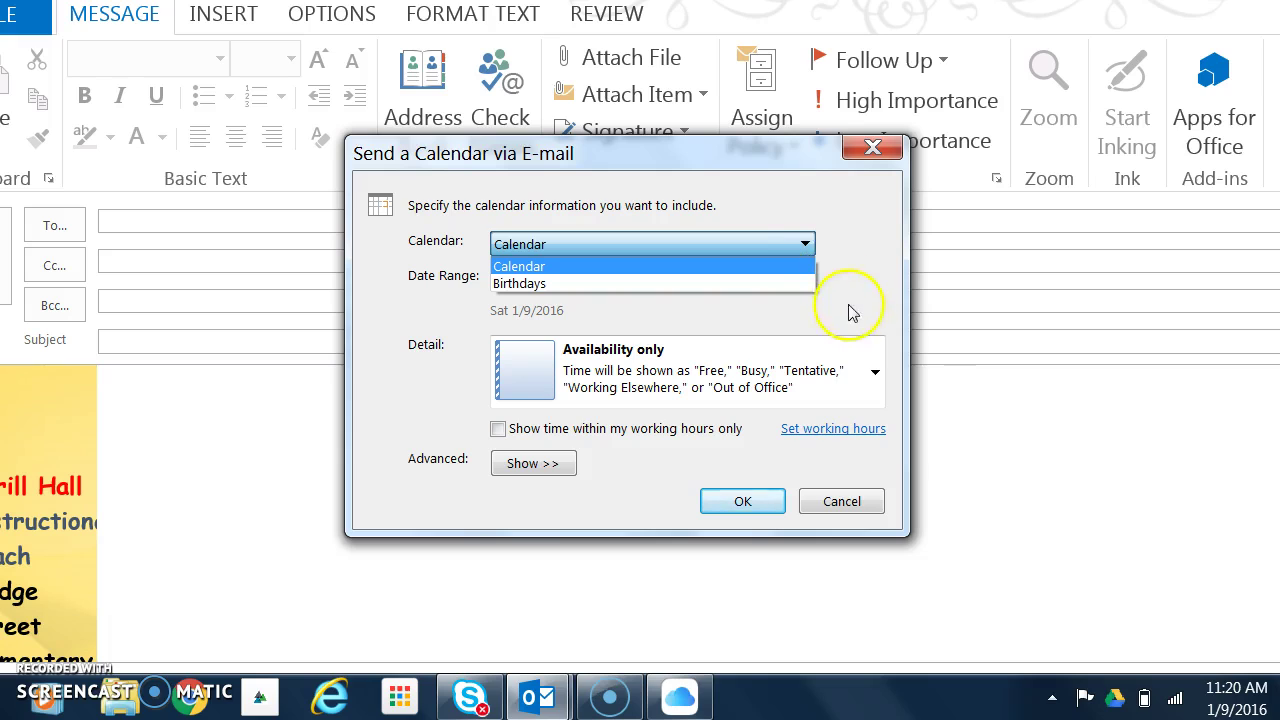
Specify a custom date range for the emailed calendar, from Mon 1/11/2016 to Fri 1/15/2016.
click(808, 281)
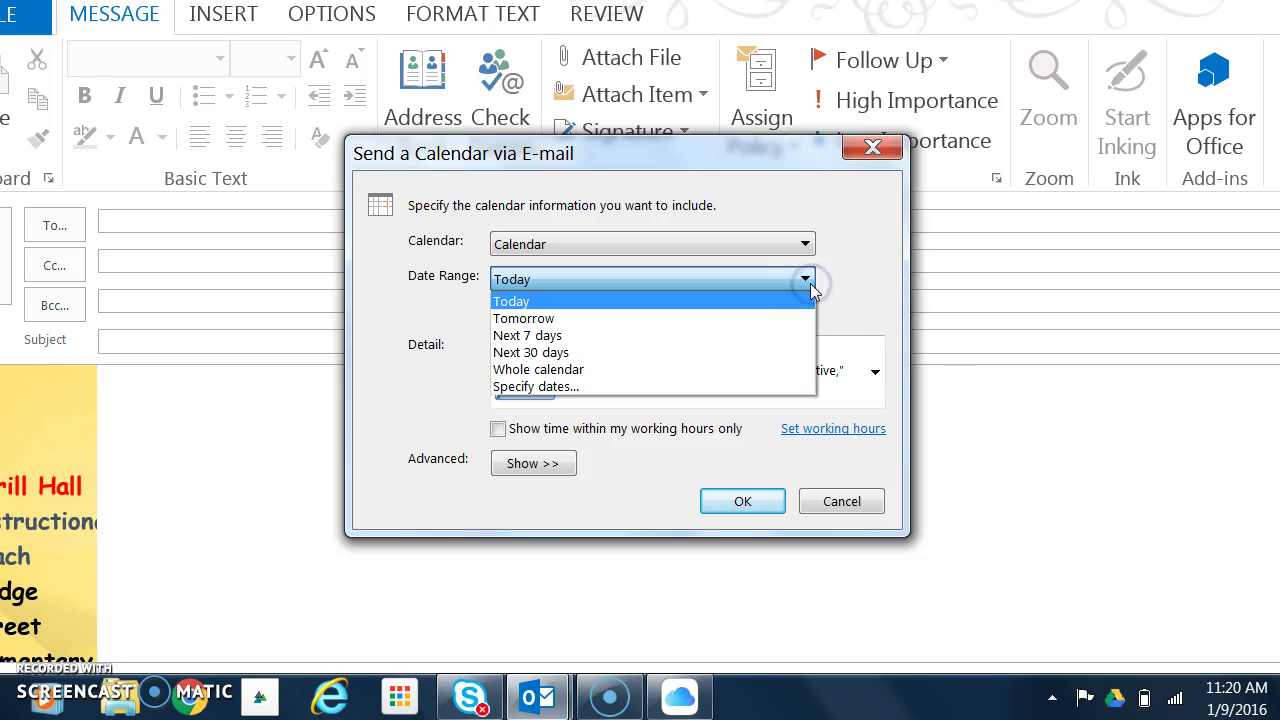
click(725, 388)
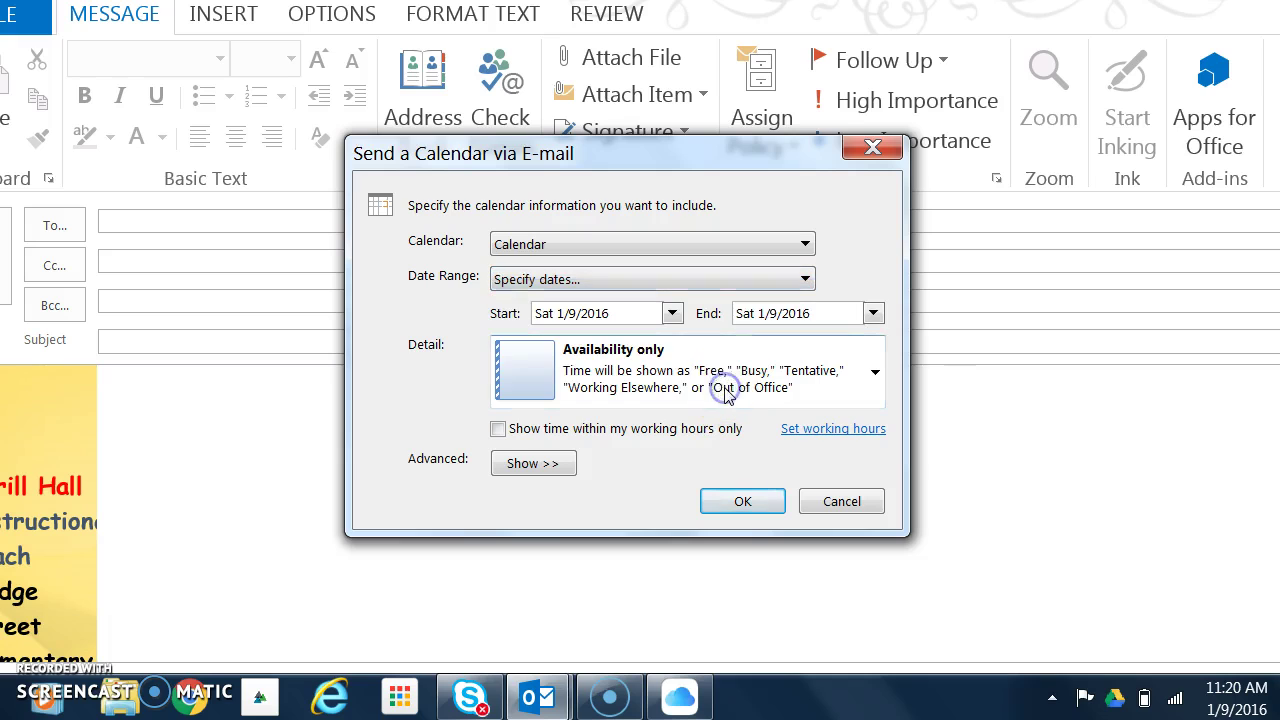
click(673, 313)
click(516, 444)
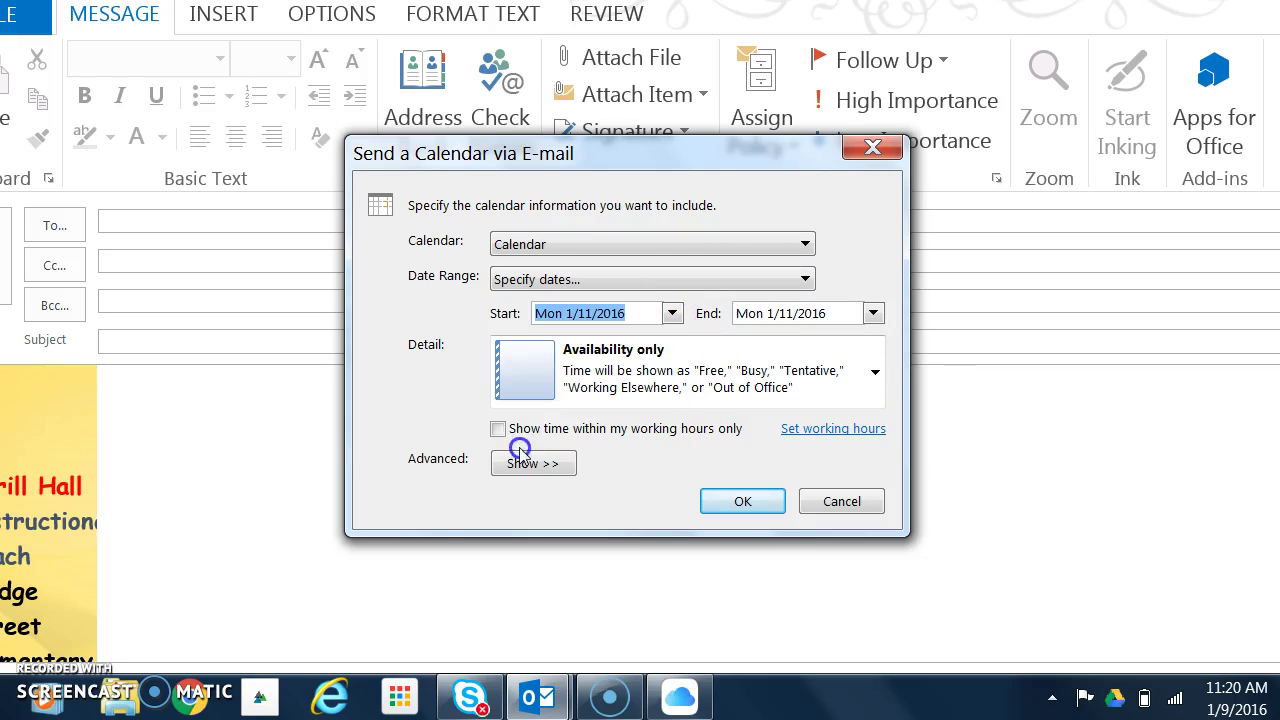
click(873, 313)
click(838, 446)
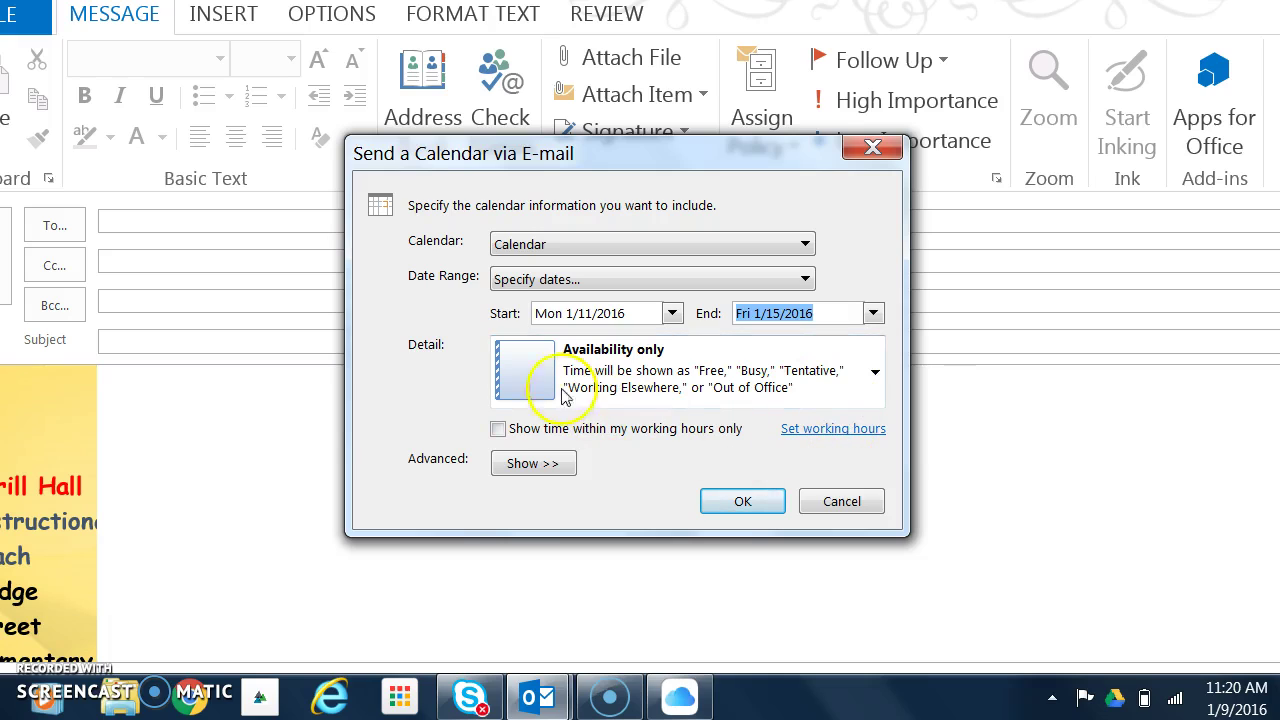
Restrict the emailed calendar to working hours only and keep its detail level at Availability only.
click(498, 428)
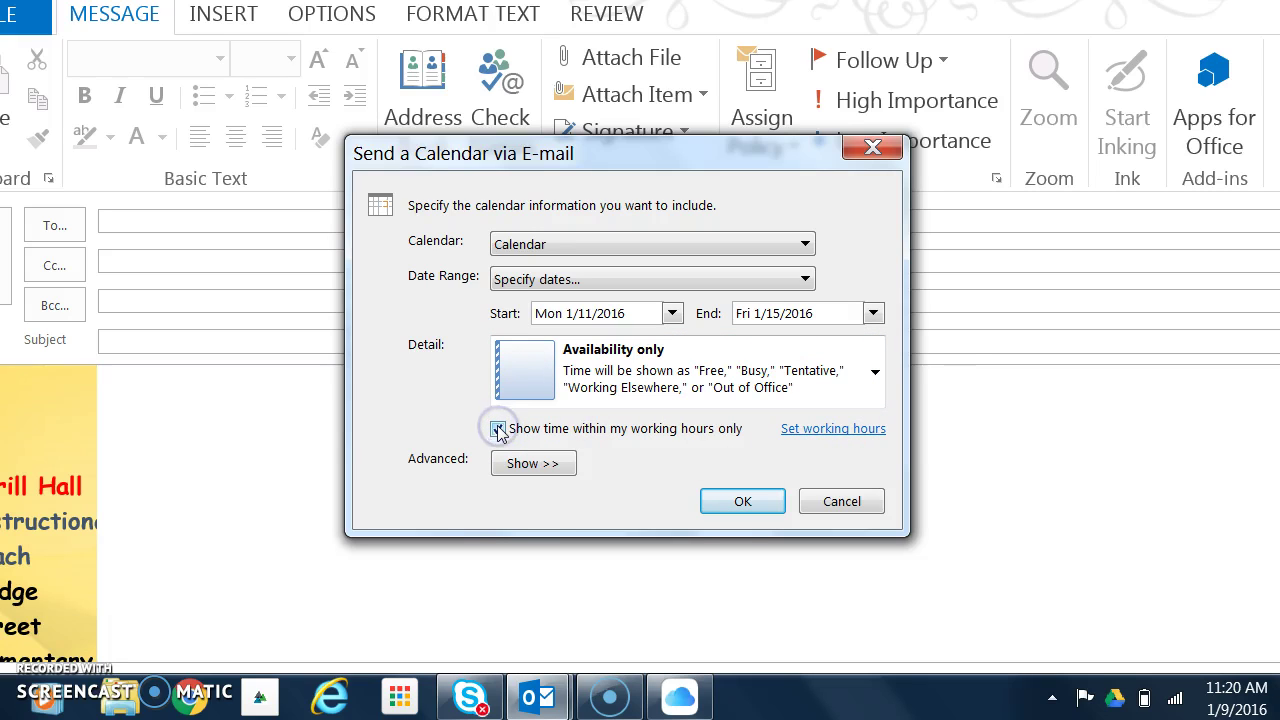
click(874, 374)
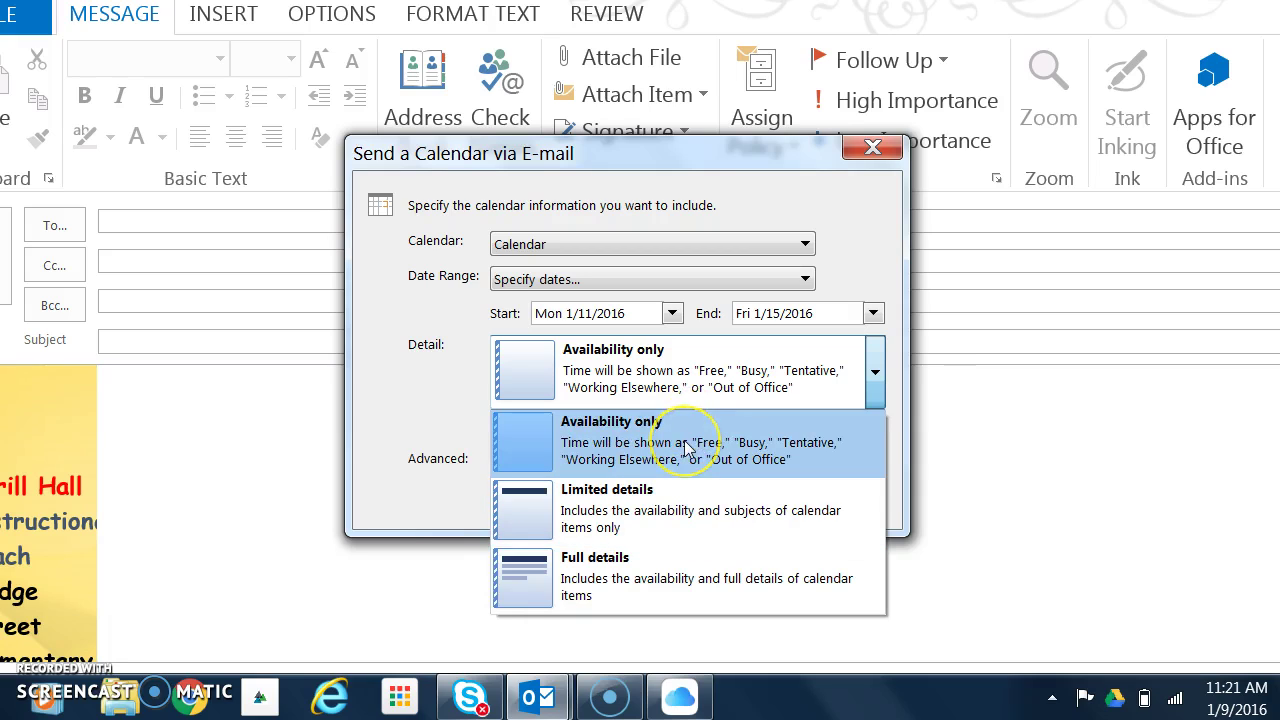
click(697, 386)
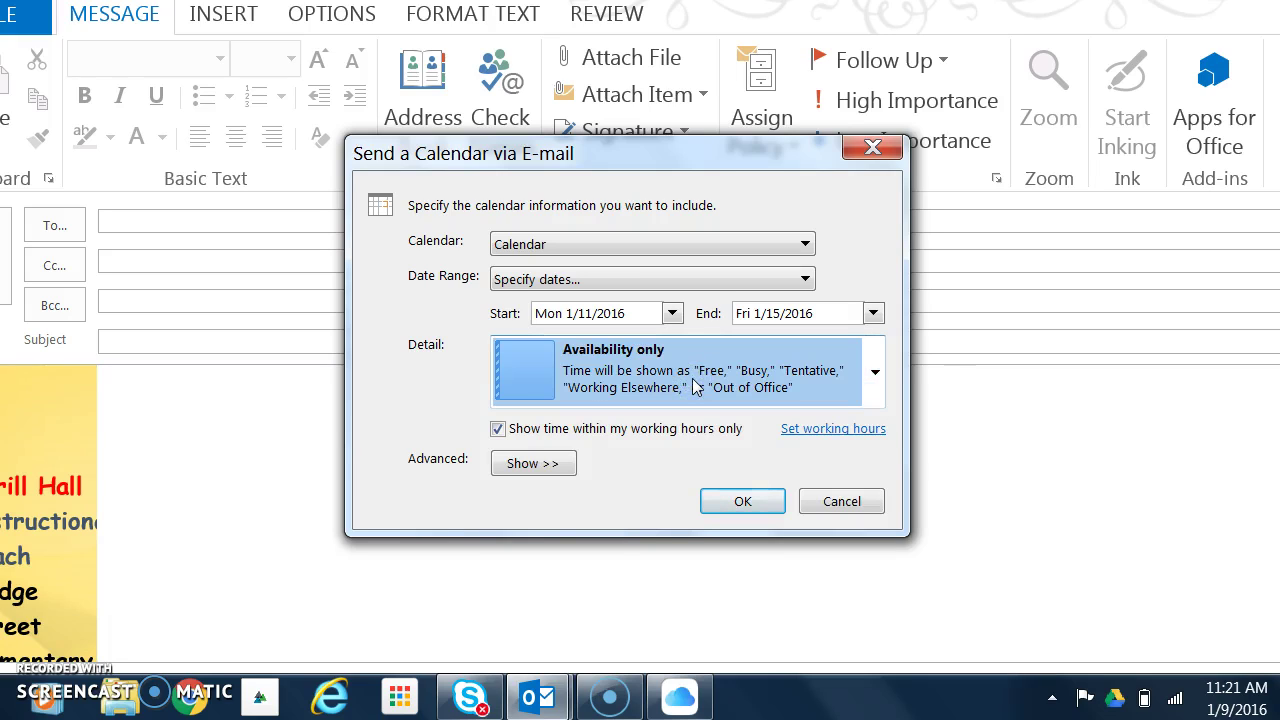
Insert the configured calendar into the email message and look through its month overview and legend.
click(738, 503)
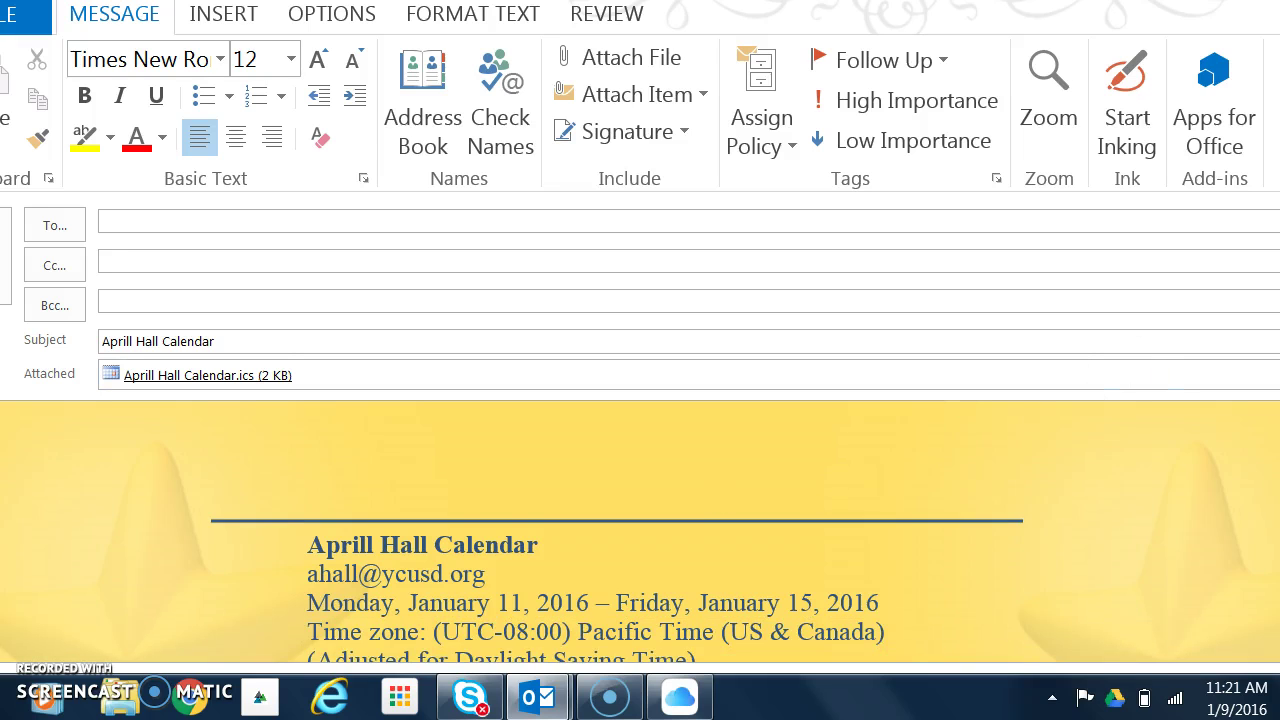
scroll(640, 530, down, 4)
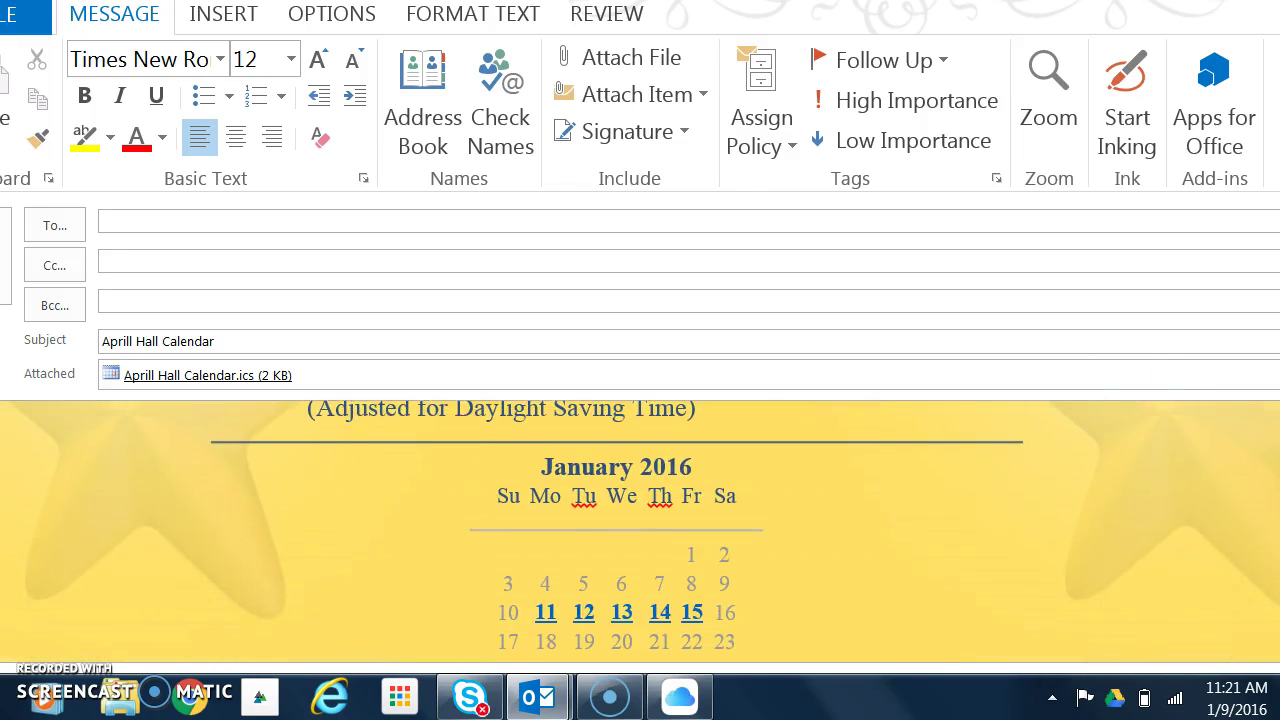
scroll(640, 530, down, 4)
scroll(640, 530, up, 1)
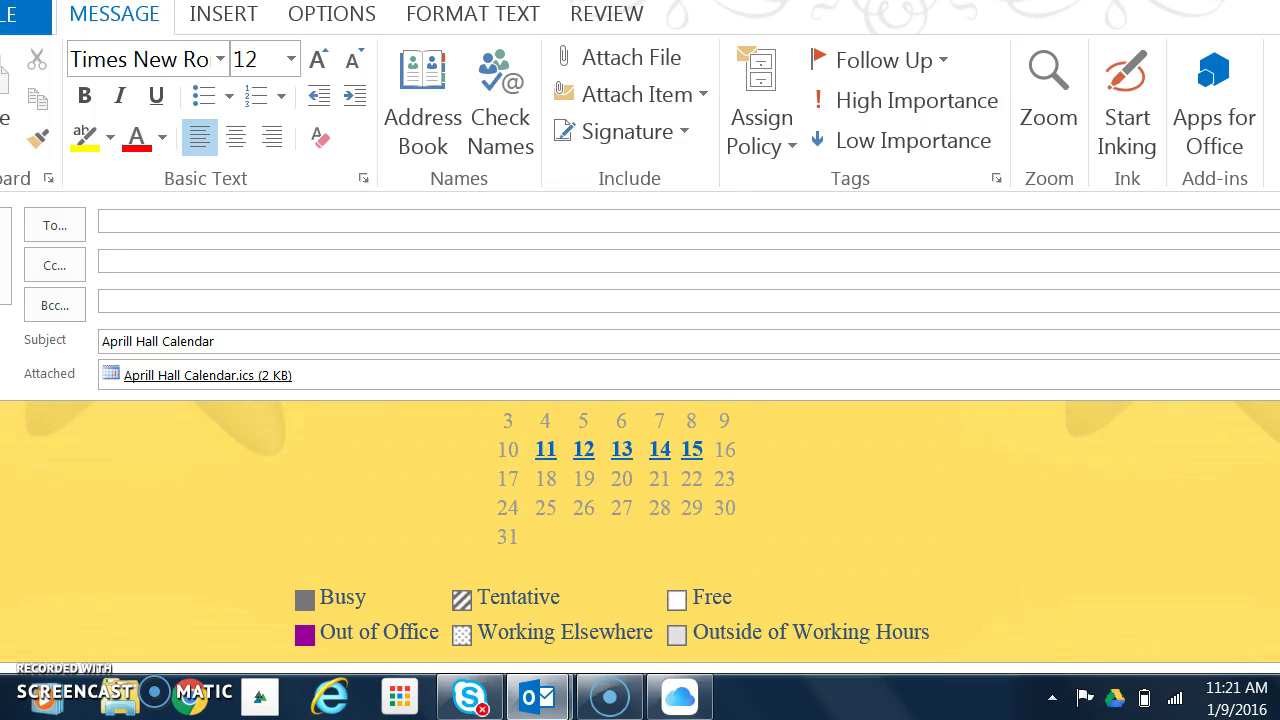
scroll(640, 530, down, 2)
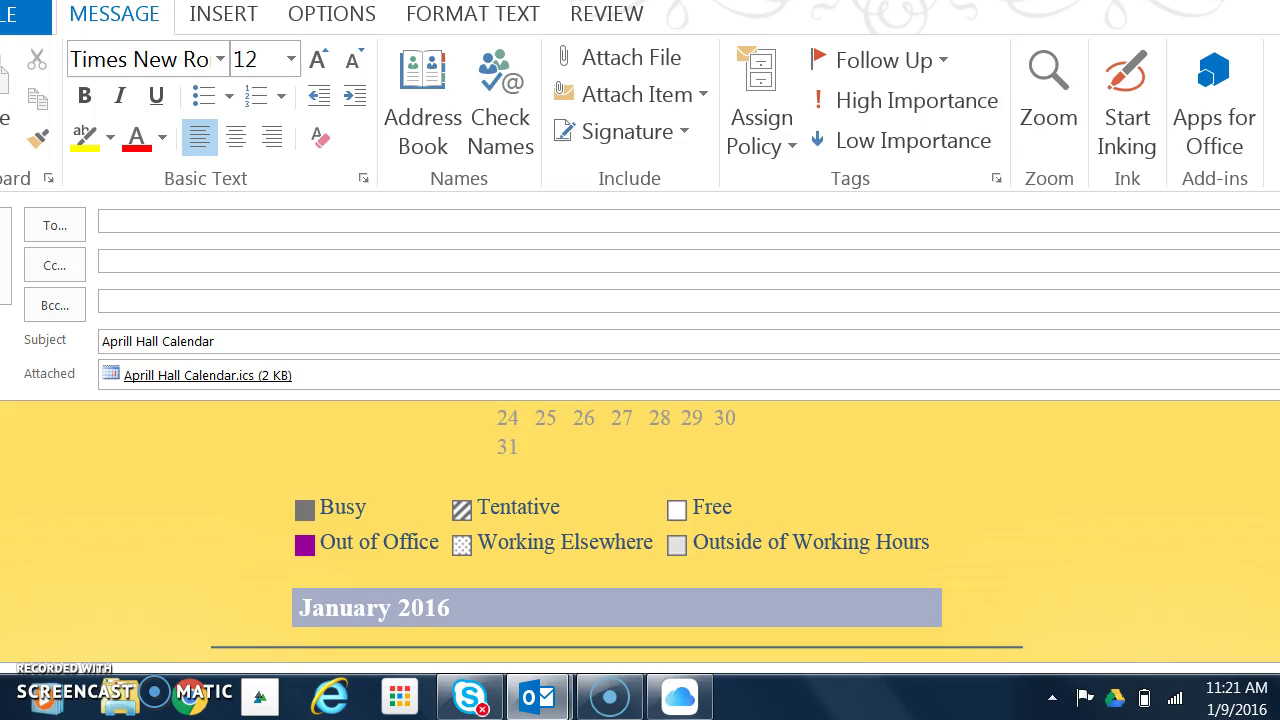
Review the day-by-day free and busy times listed in the emailed calendar, and return to the blank area above its heading.
scroll(640, 530, down, 4)
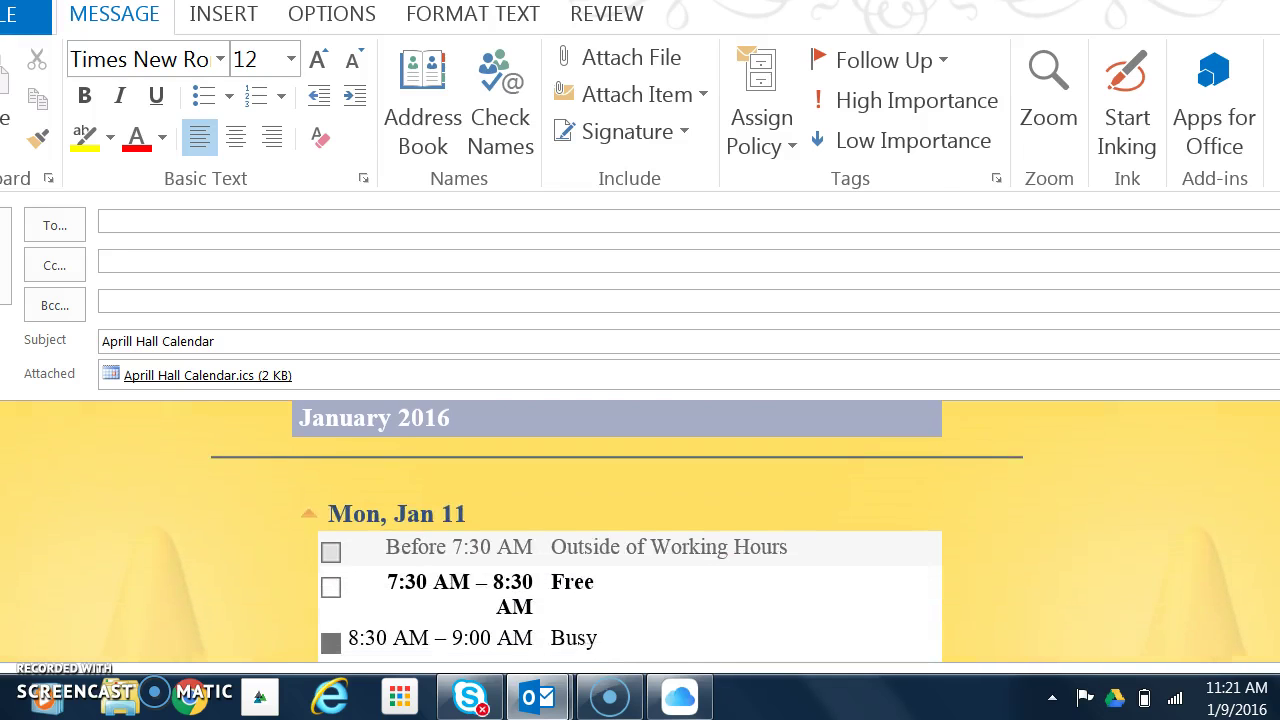
scroll(640, 530, down, 4)
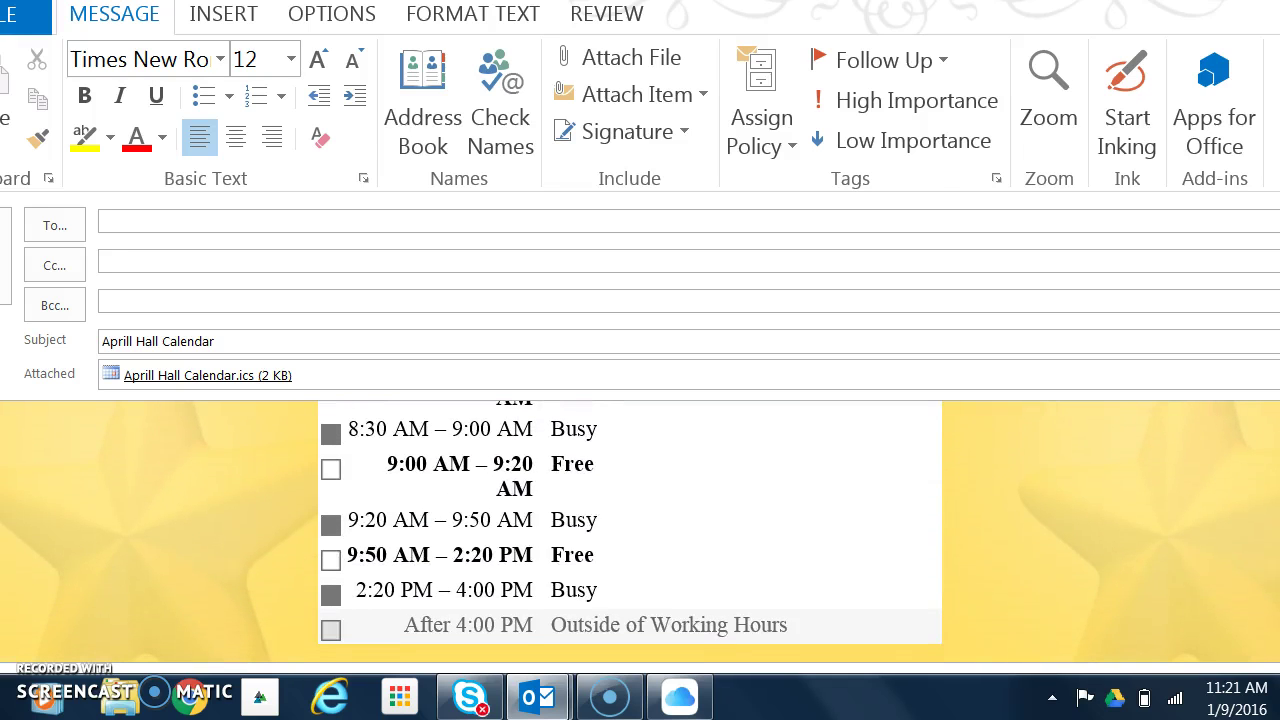
click(331, 561)
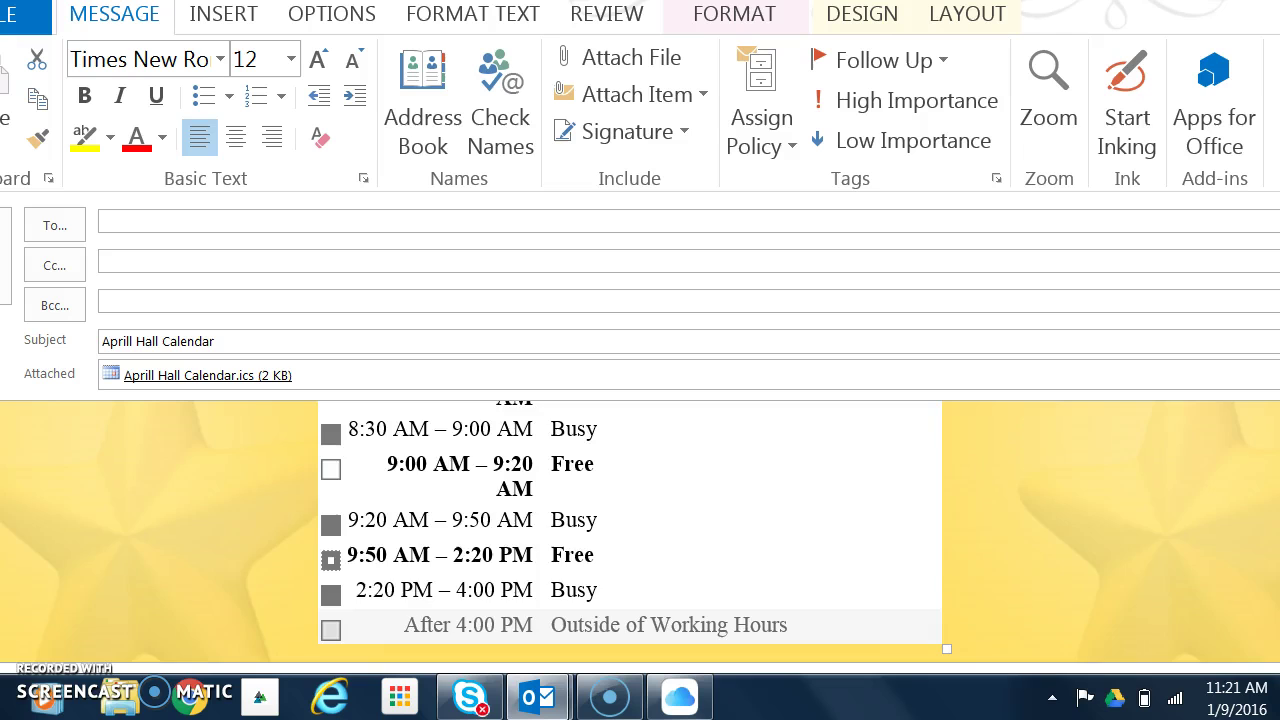
scroll(630, 530, down, 10)
scroll(630, 530, up, 15)
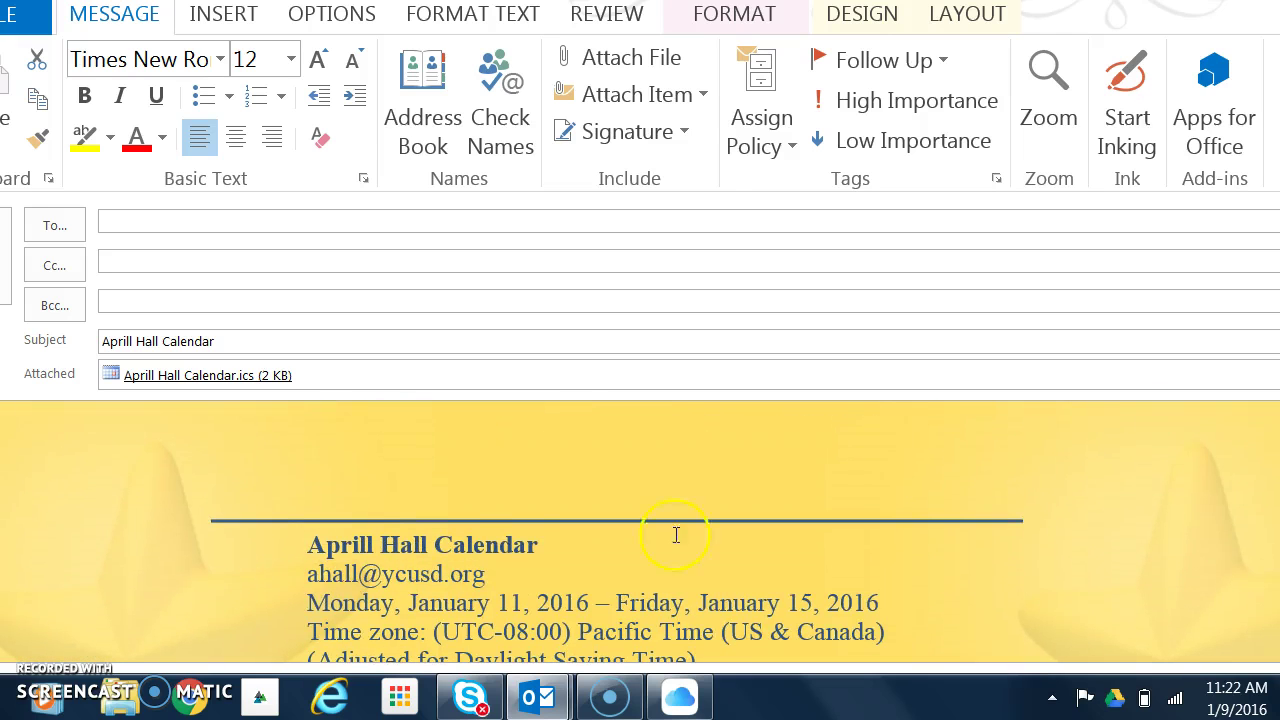
click(467, 456)
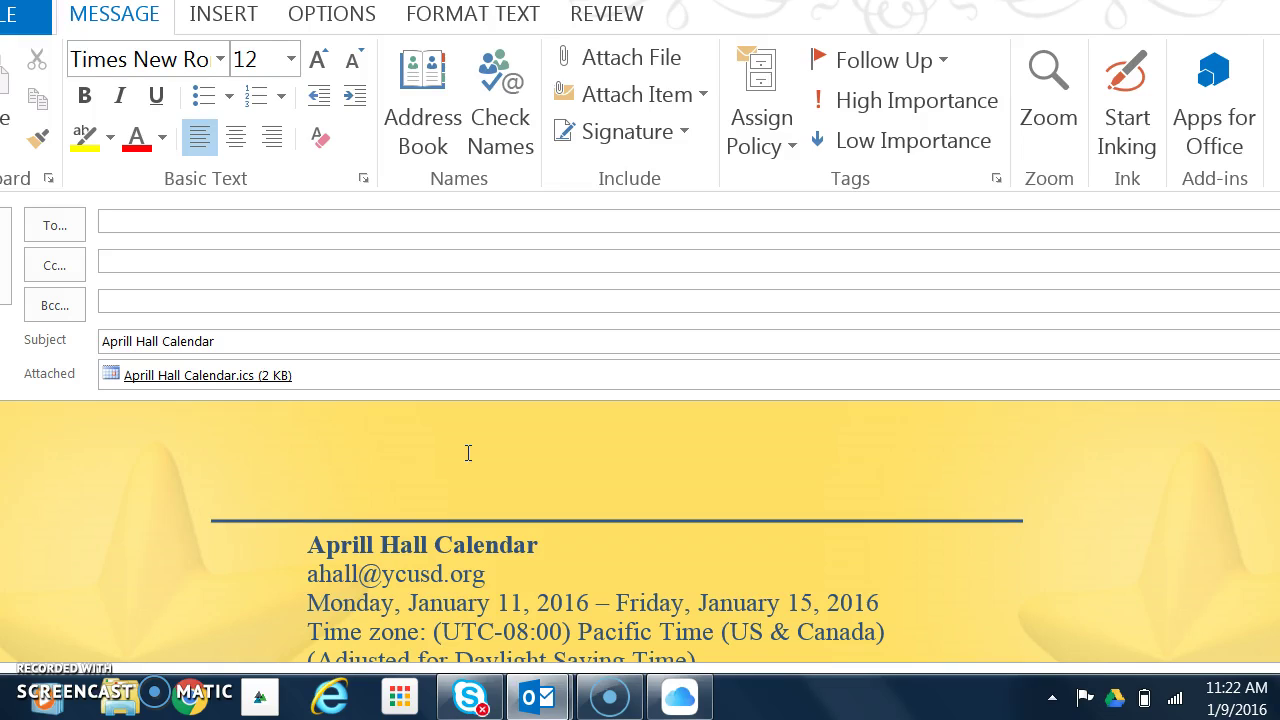
Send the calendar email to the sender's own address and open the received copy in the inbox.
click(423, 223)
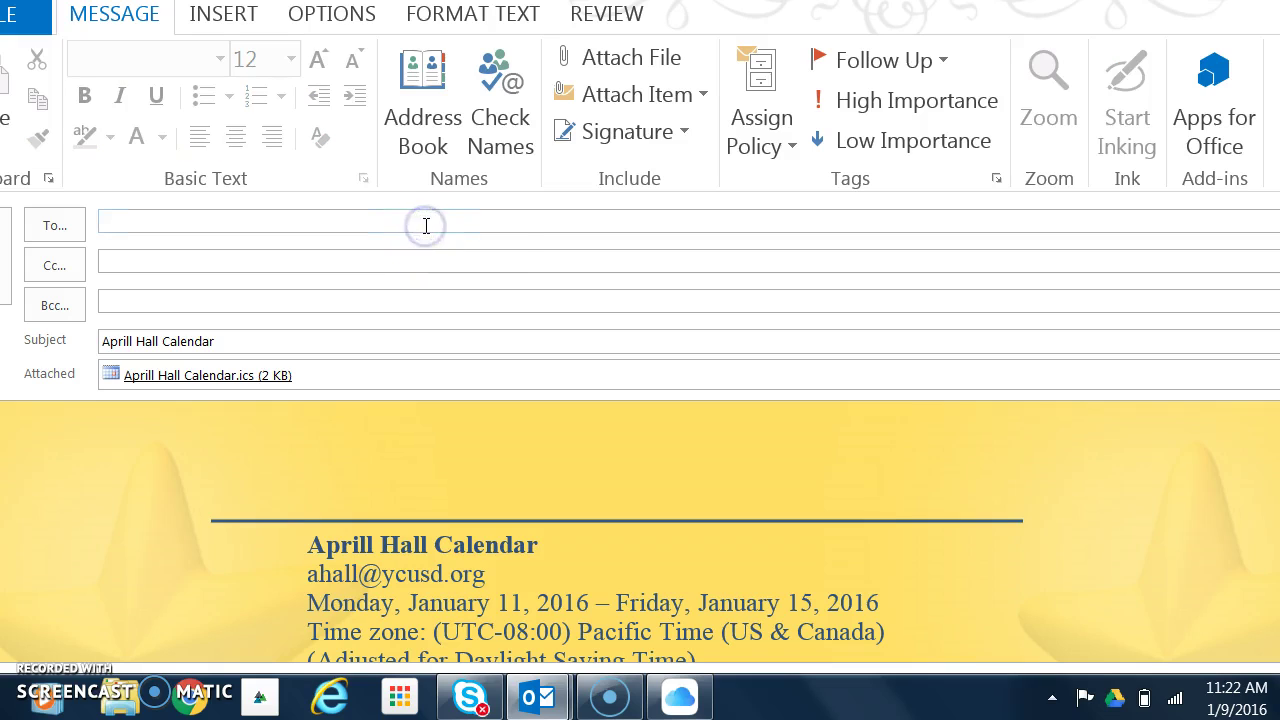
text(aprill)
key(Return)
click(51, 224)
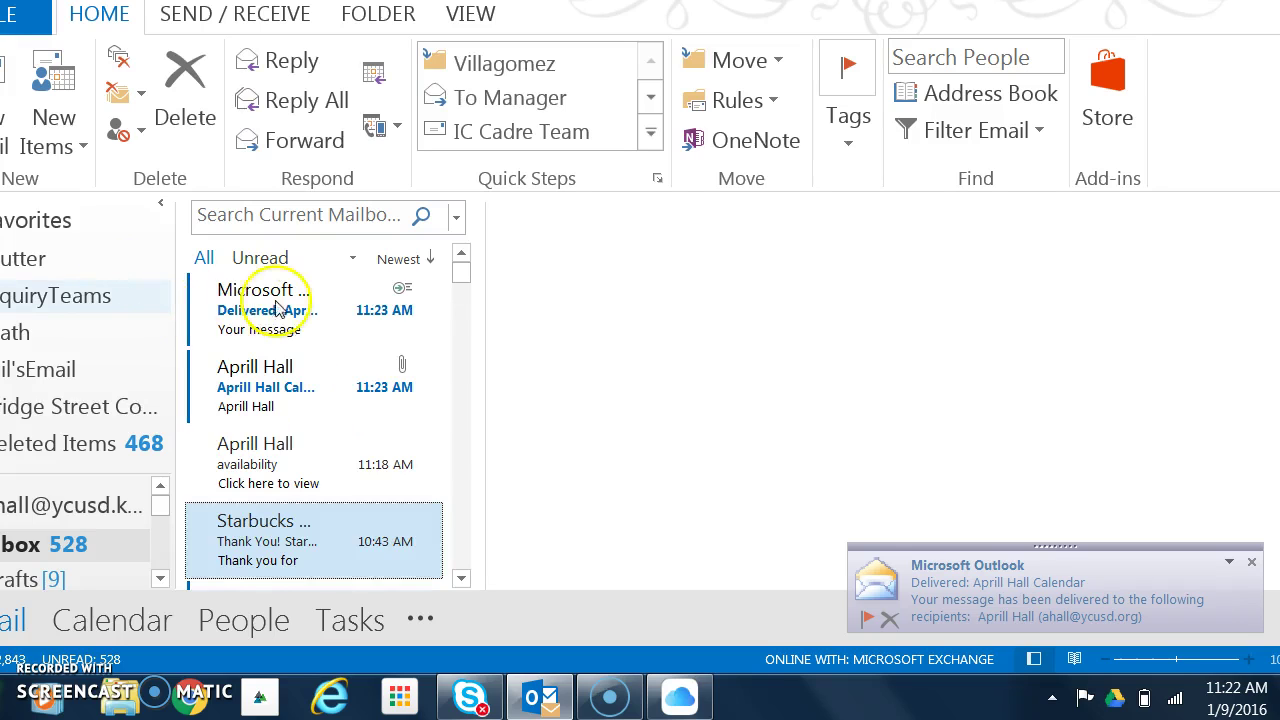
click(268, 372)
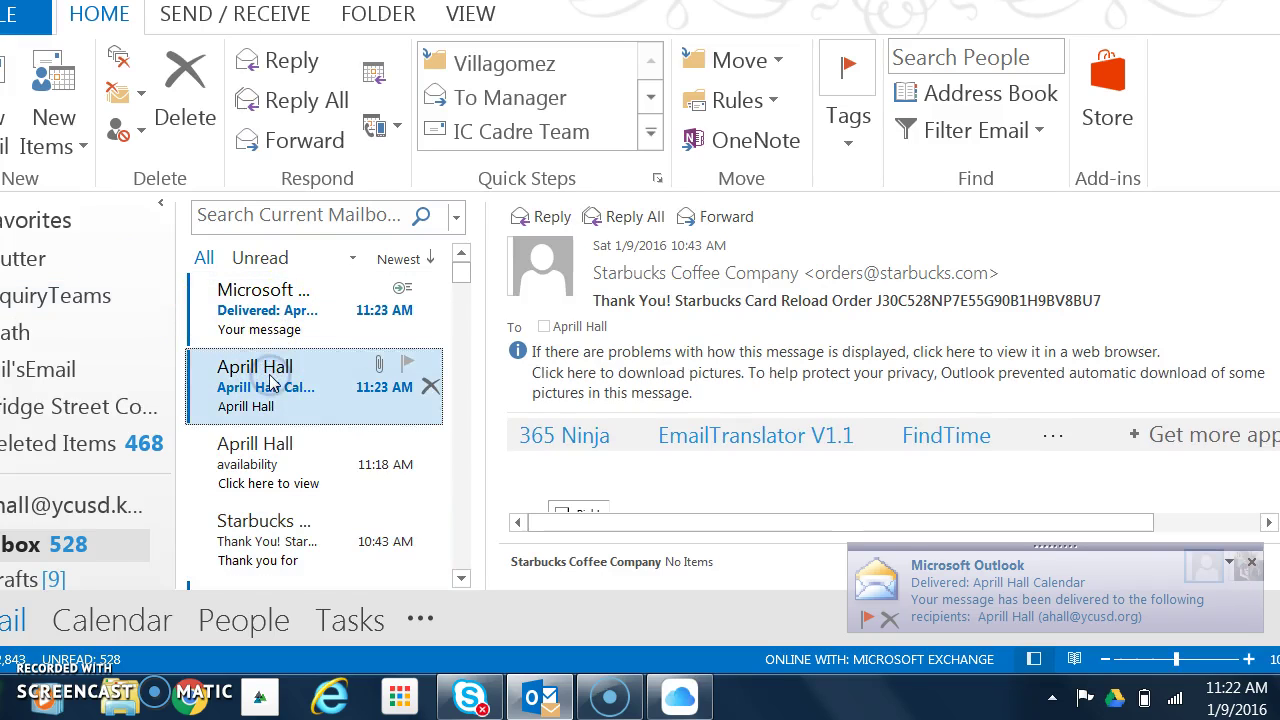